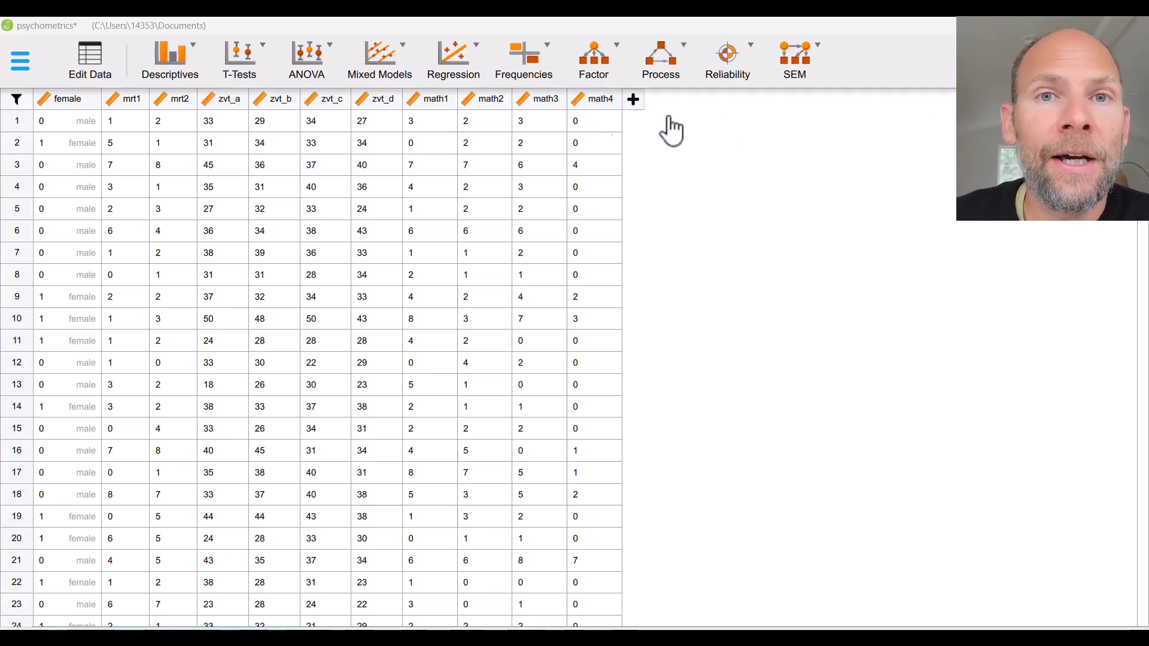
pyautogui.click(24, 77)
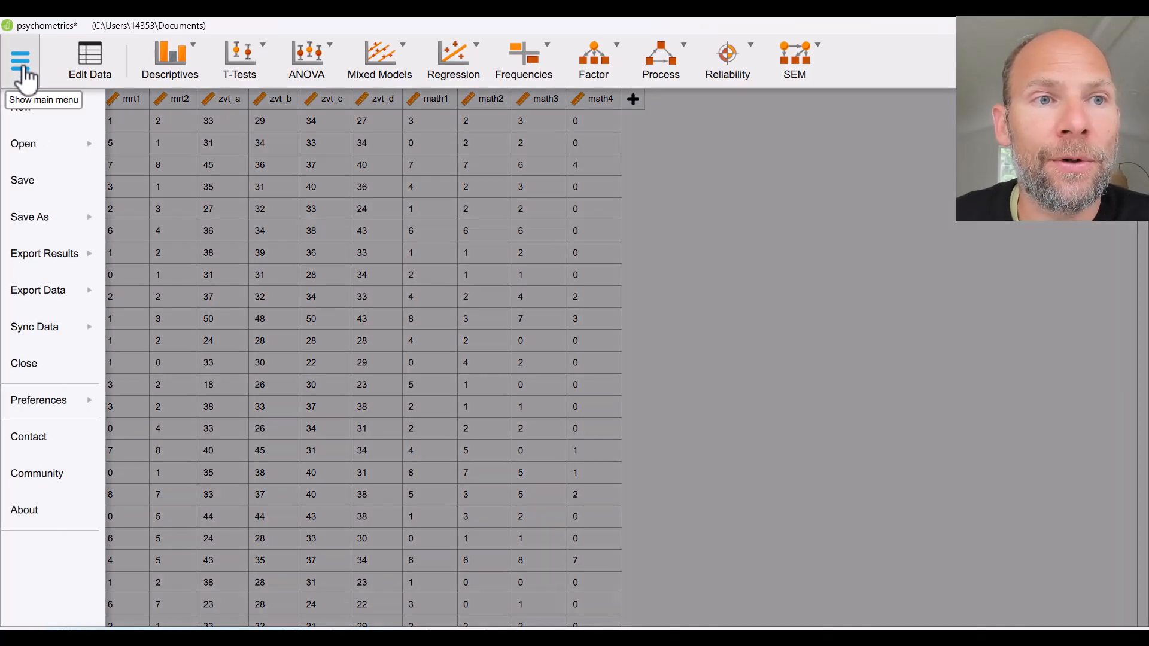
pyautogui.click(43, 146)
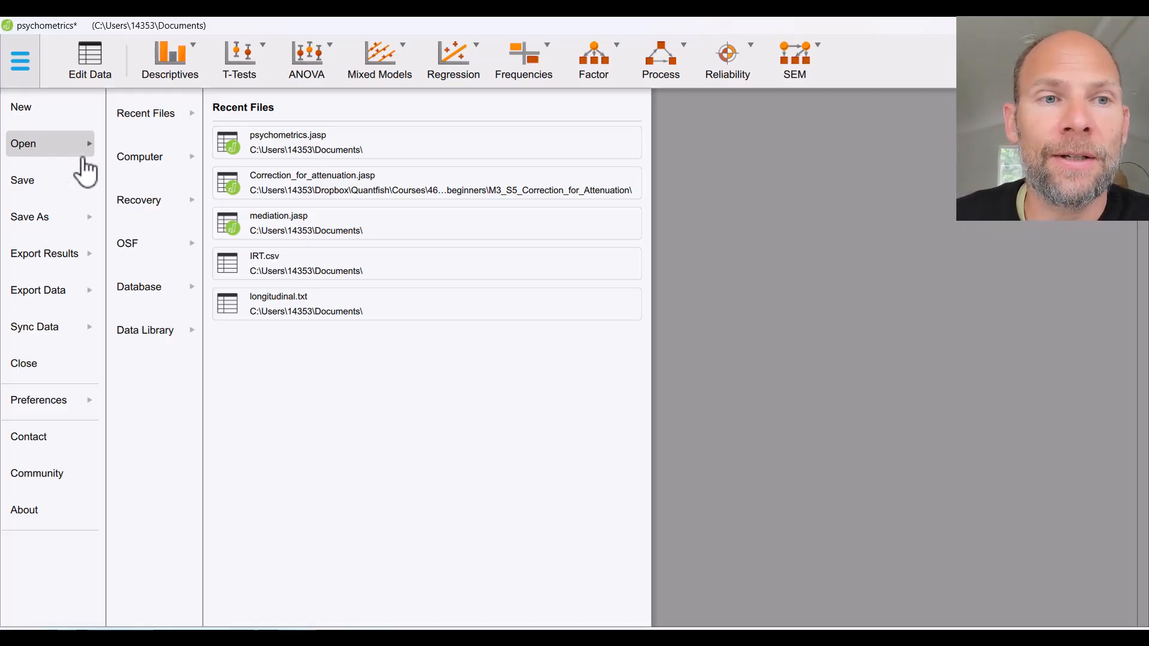
pyautogui.click(146, 173)
pyautogui.click(154, 118)
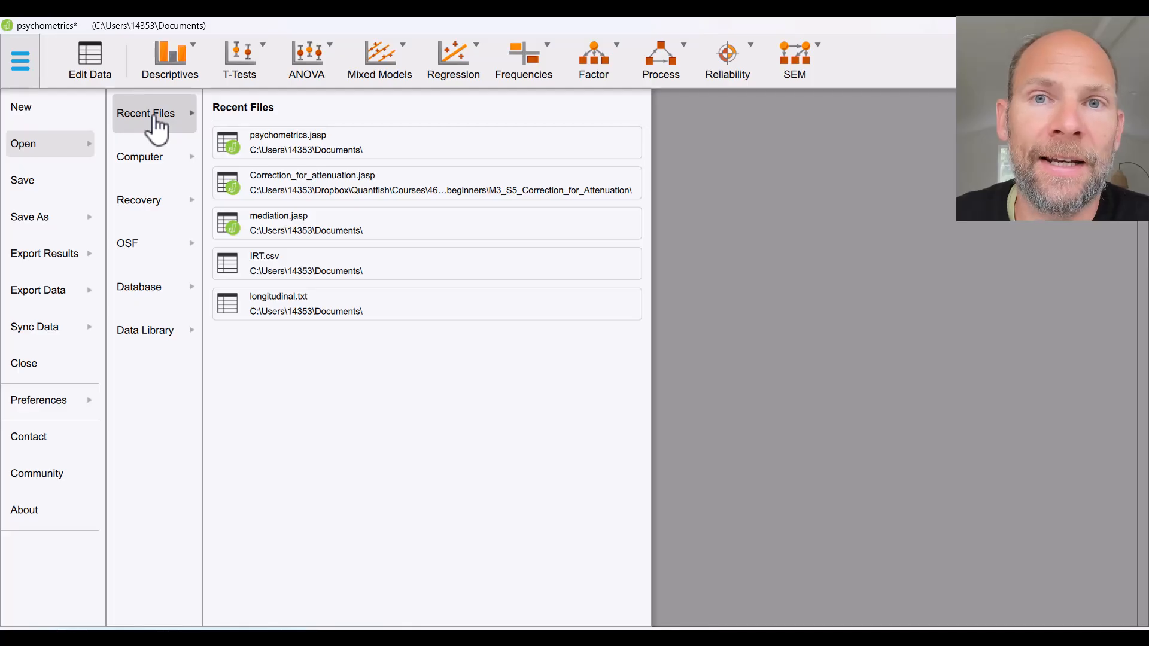
pyautogui.click(773, 181)
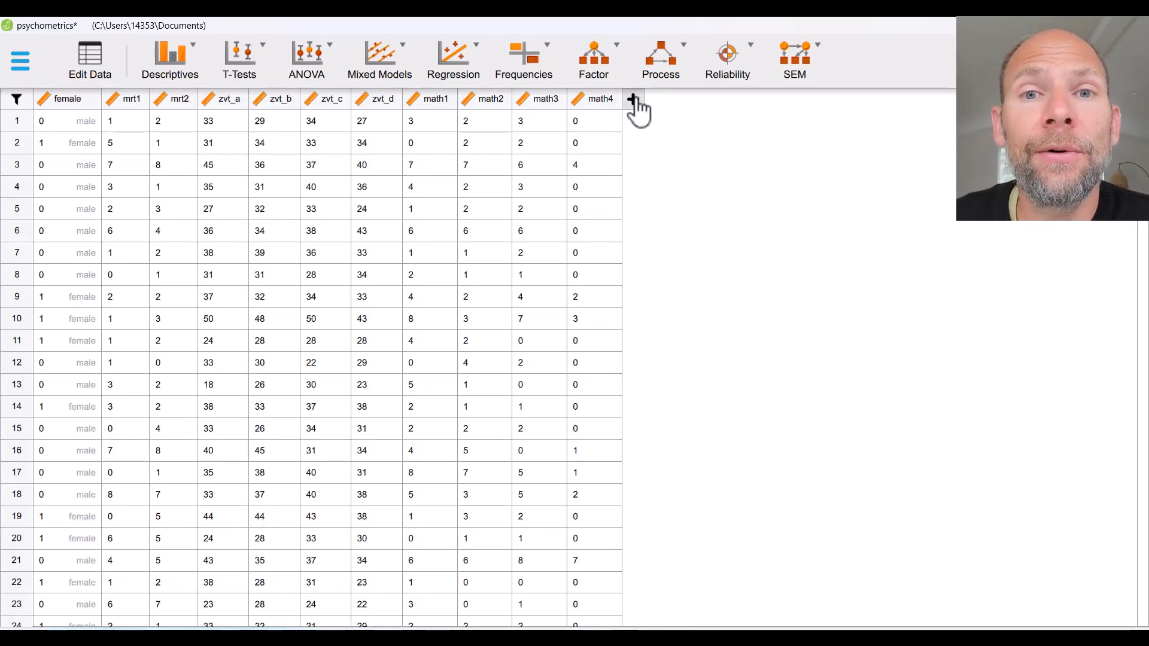
# - Start a Confirmatory Factor Analysis and assign mrt1 and mrt2 as indicators of the first factor
pyautogui.click(601, 78)
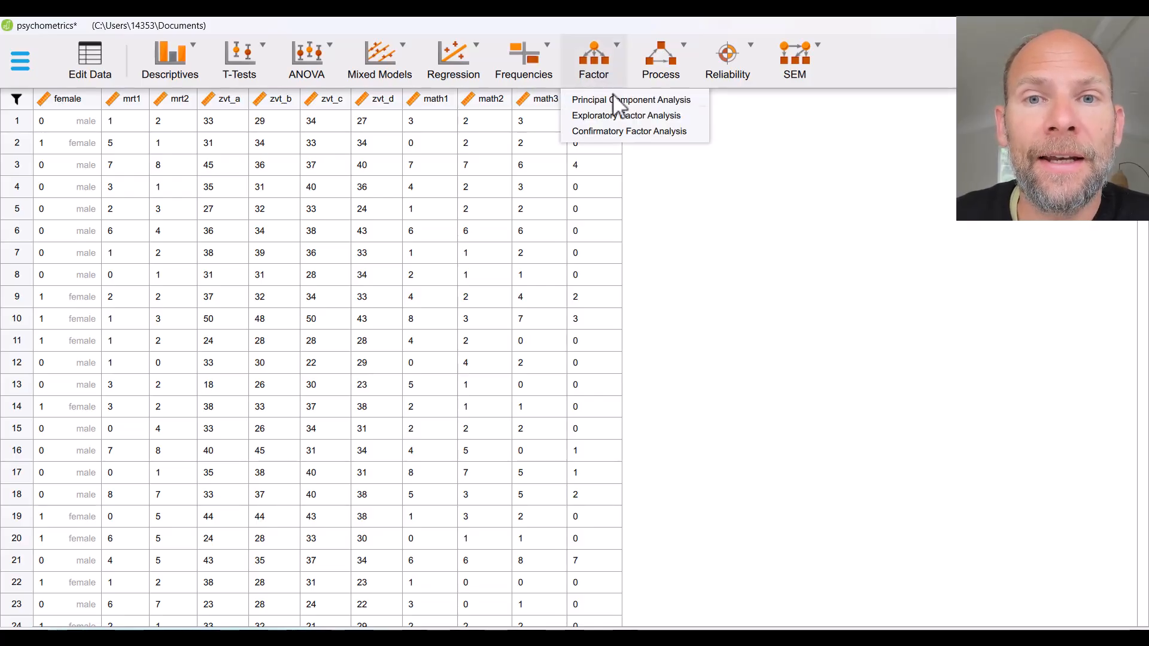
pyautogui.click(698, 133)
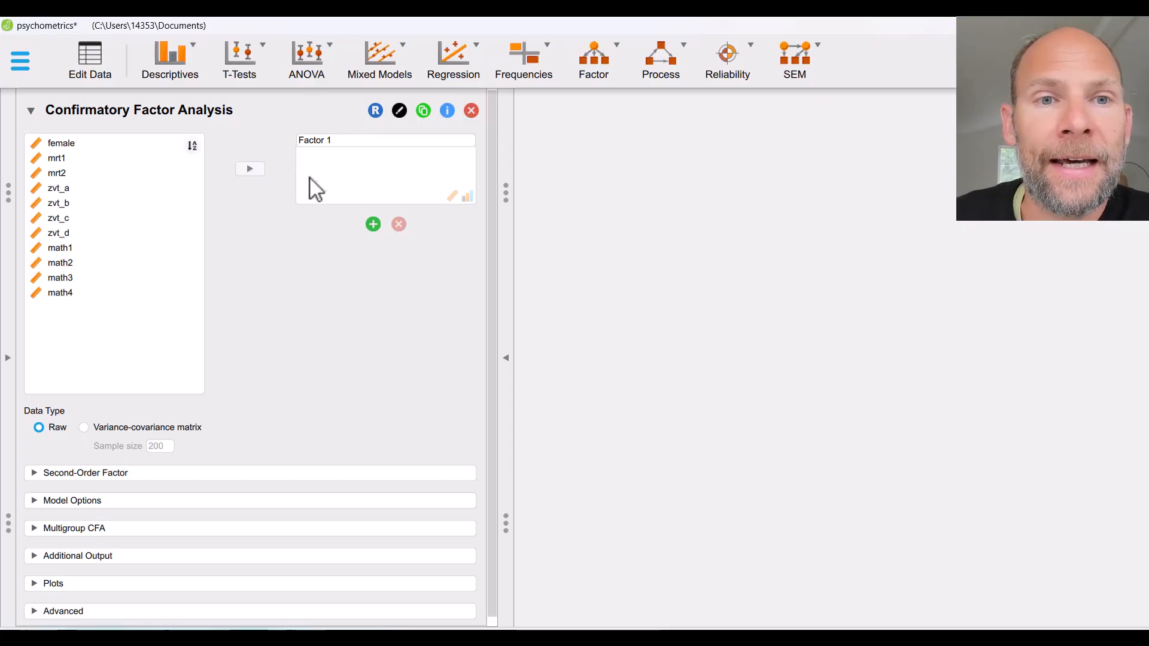
pyautogui.click(80, 157)
pyautogui.keyDown('shift'); pyautogui.click(80, 173); pyautogui.keyUp('shift')
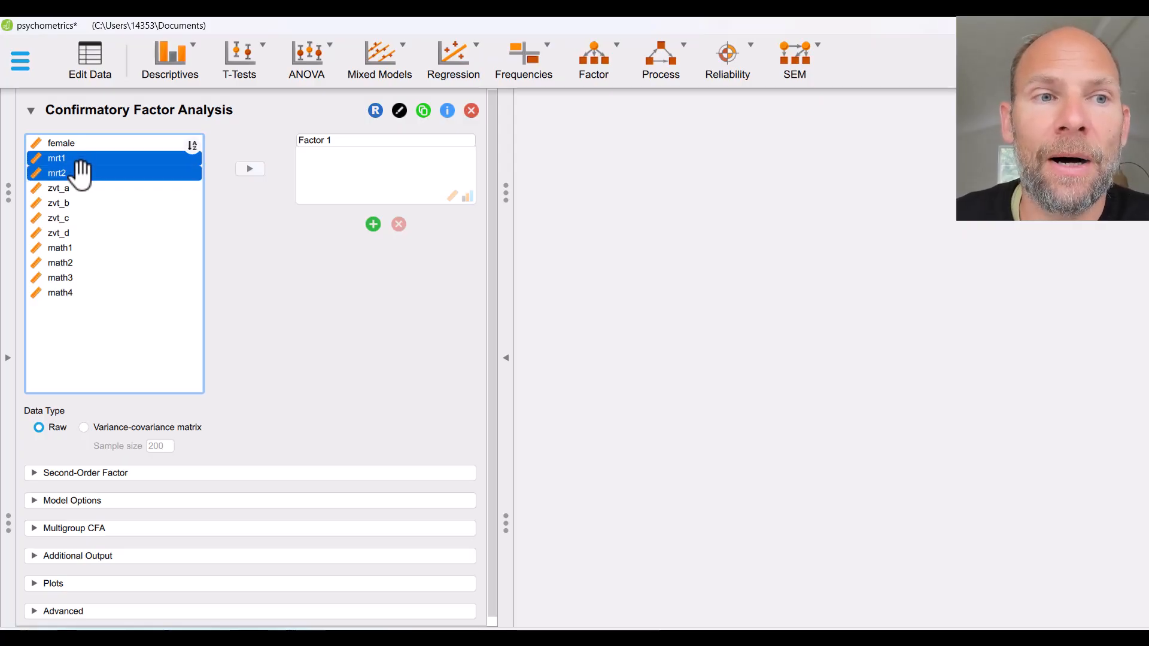
pyautogui.click(258, 172)
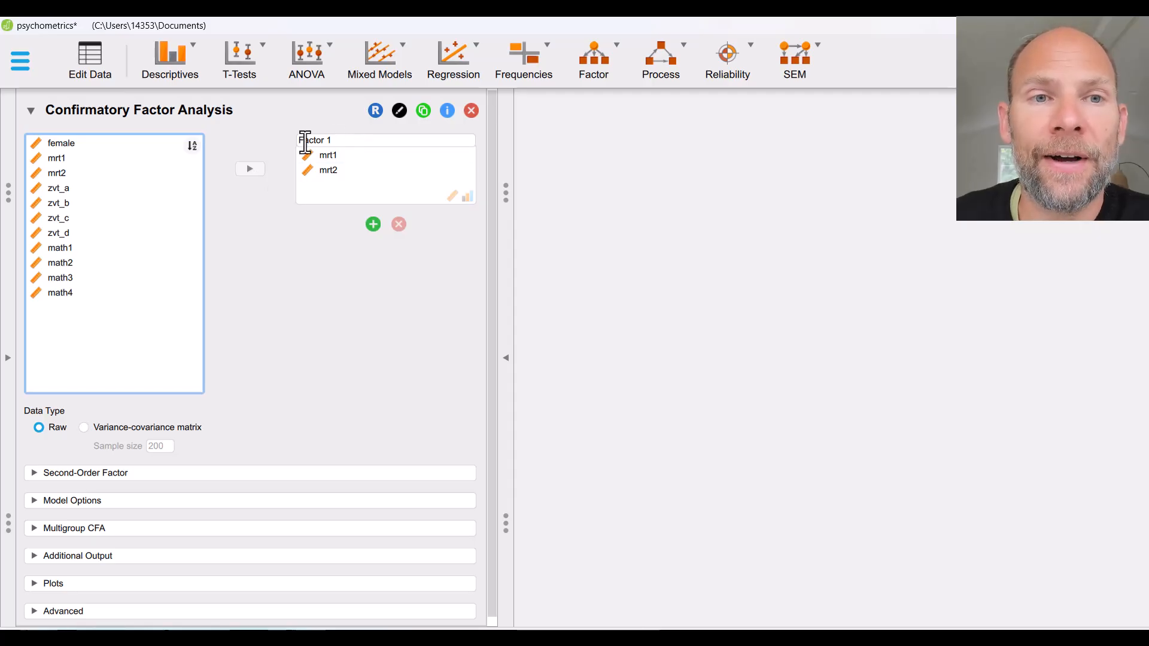
# - Rename the first factor as MRT
pyautogui.click(344, 142)
pyautogui.press('BackSpace')
pyautogui.press('BackSpace')
pyautogui.press('BackSpace')
pyautogui.press('BackSpace')
pyautogui.press('BackSpace')
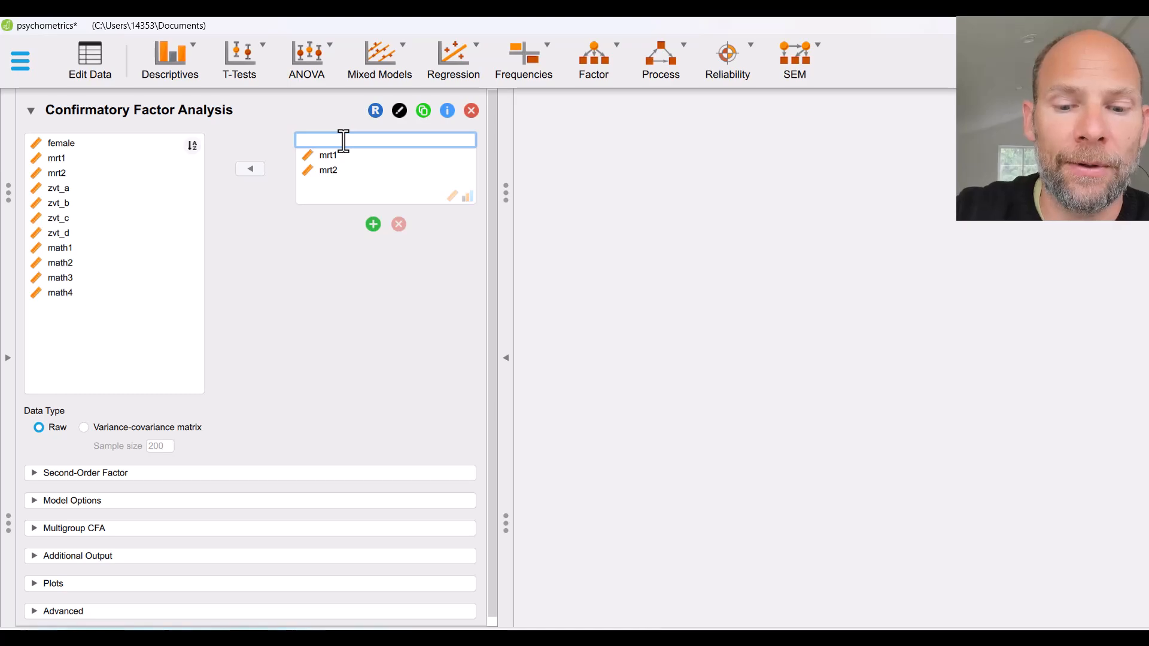
pyautogui.write('MRT')
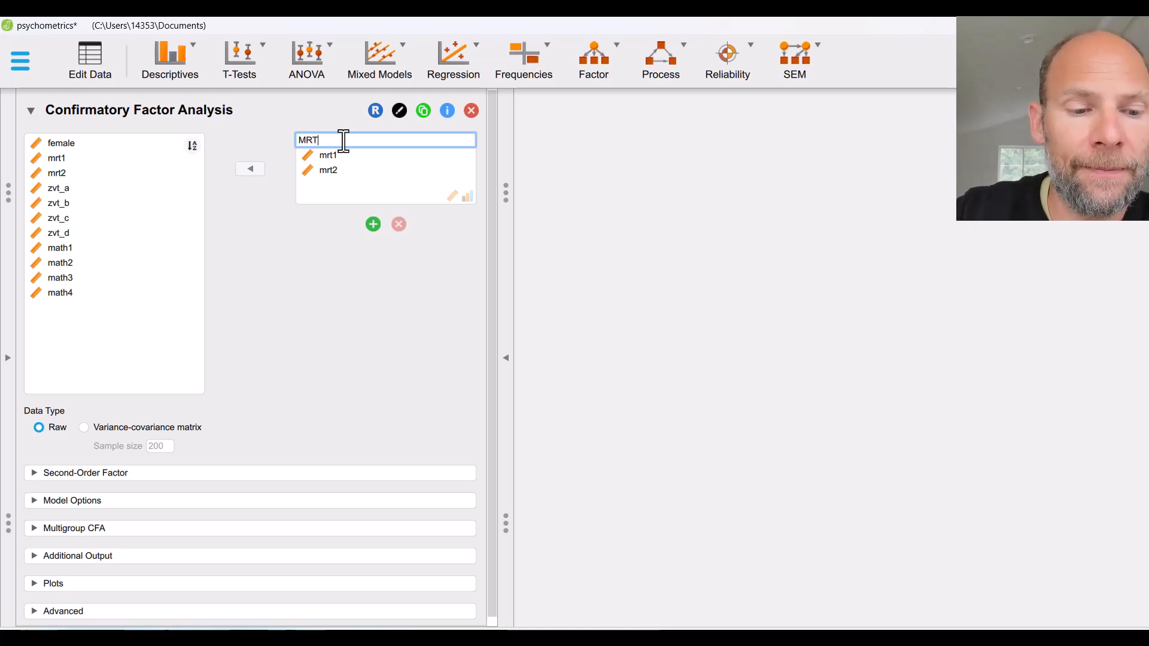
# - Add a second factor to the model and name it ZVT
pyautogui.click(373, 225)
pyautogui.click(344, 225)
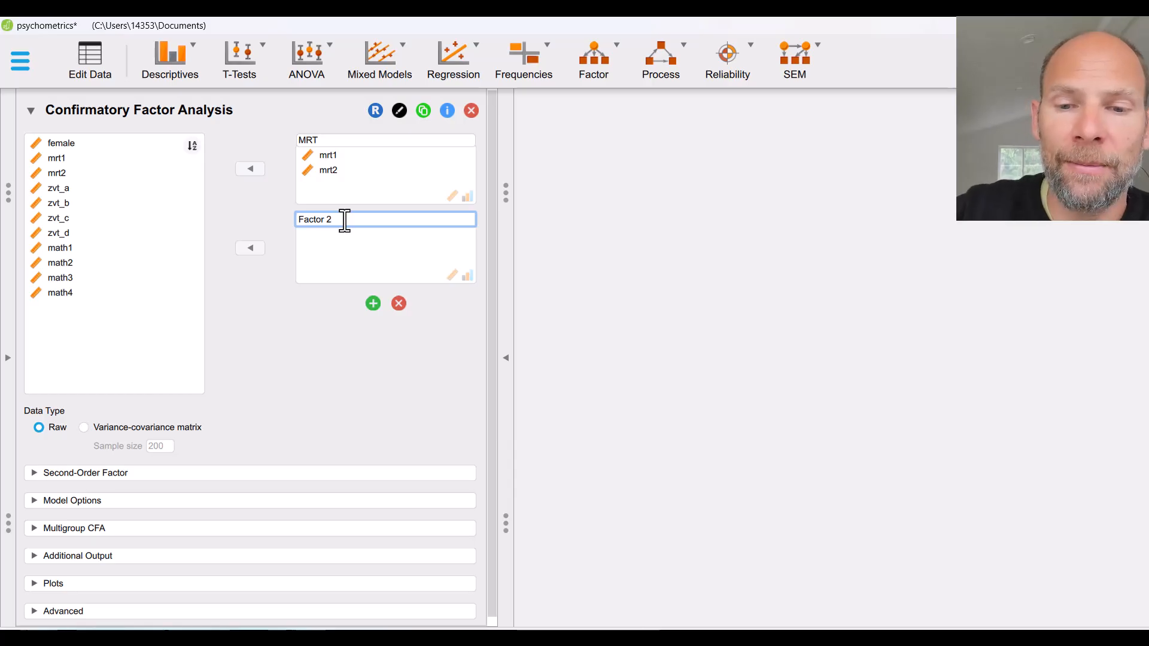
pyautogui.press('BackSpace')
pyautogui.press('BackSpace')
pyautogui.press('BackSpace')
pyautogui.press('BackSpace')
pyautogui.press('BackSpace')
pyautogui.press('BackSpace')
pyautogui.press('BackSpace')
pyautogui.press('BackSpace')
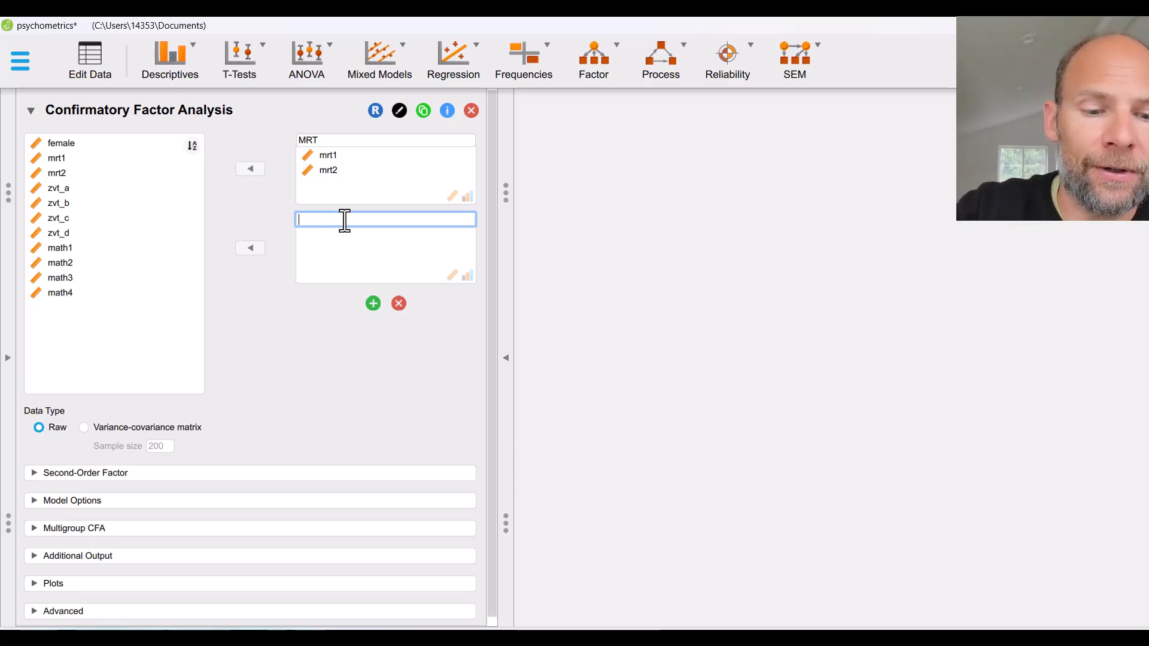
pyautogui.write('ZVT')
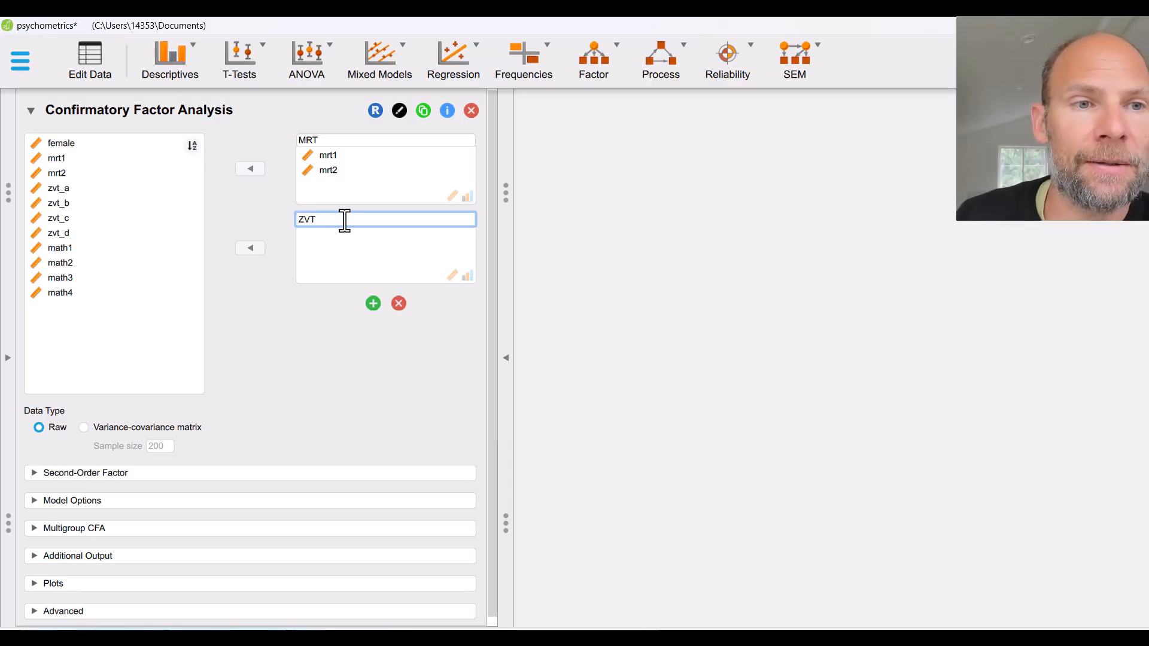
# - Assign zvt_a, zvt_b, zvt_c and zvt_d as indicators of the ZVT factor
pyautogui.click(96, 188)
pyautogui.keyDown('shift'); pyautogui.click(79, 233); pyautogui.keyUp('shift')
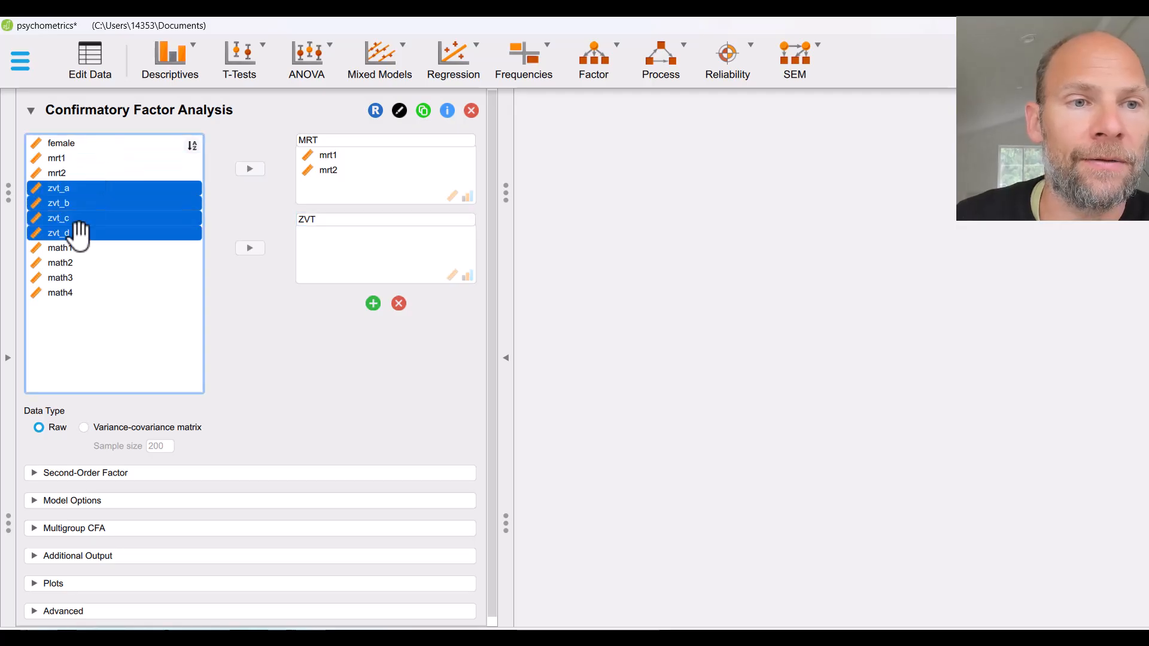
pyautogui.click(250, 249)
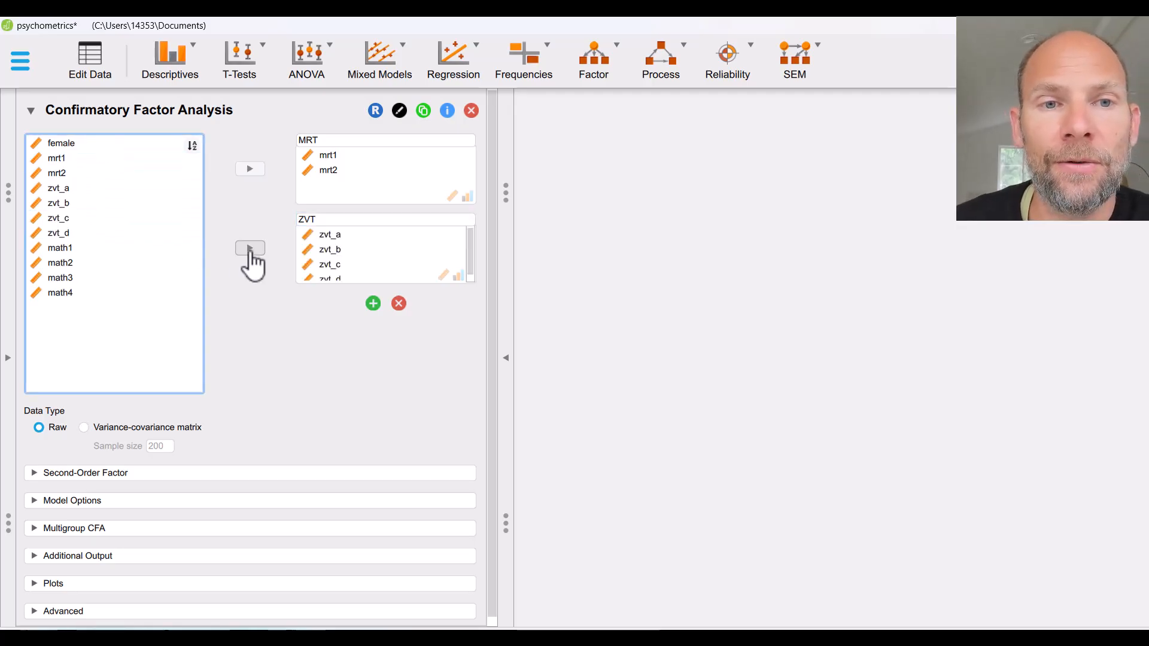
pyautogui.click(637, 277)
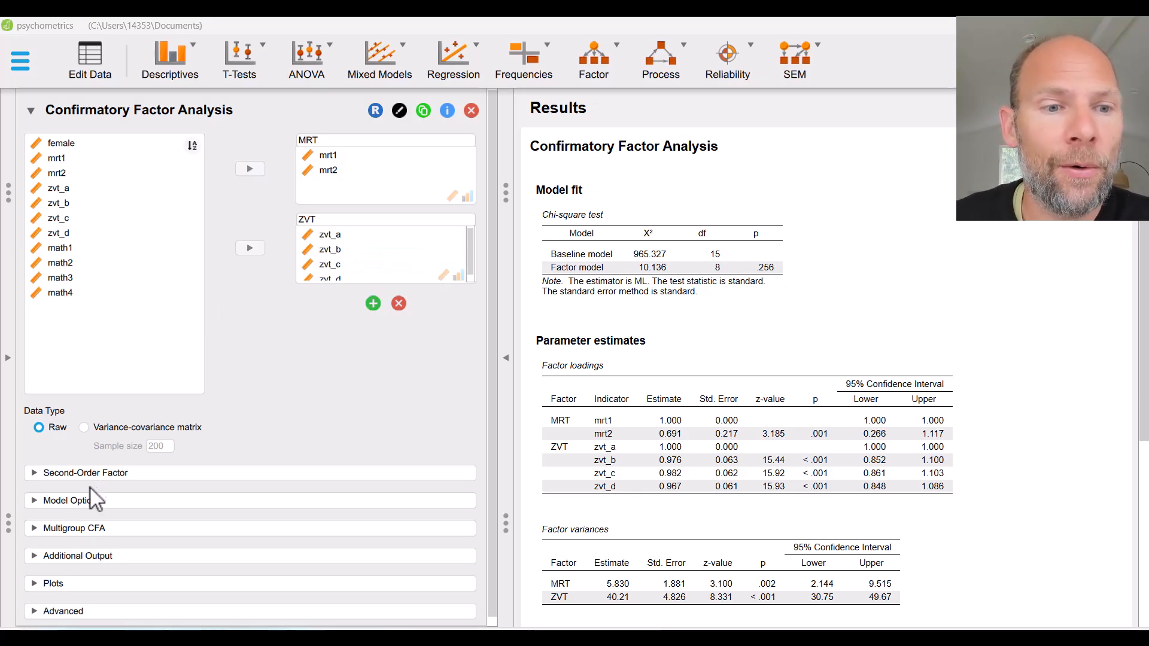
# - Set up a multigroup CFA with female as the grouping variable
pyautogui.click(106, 528)
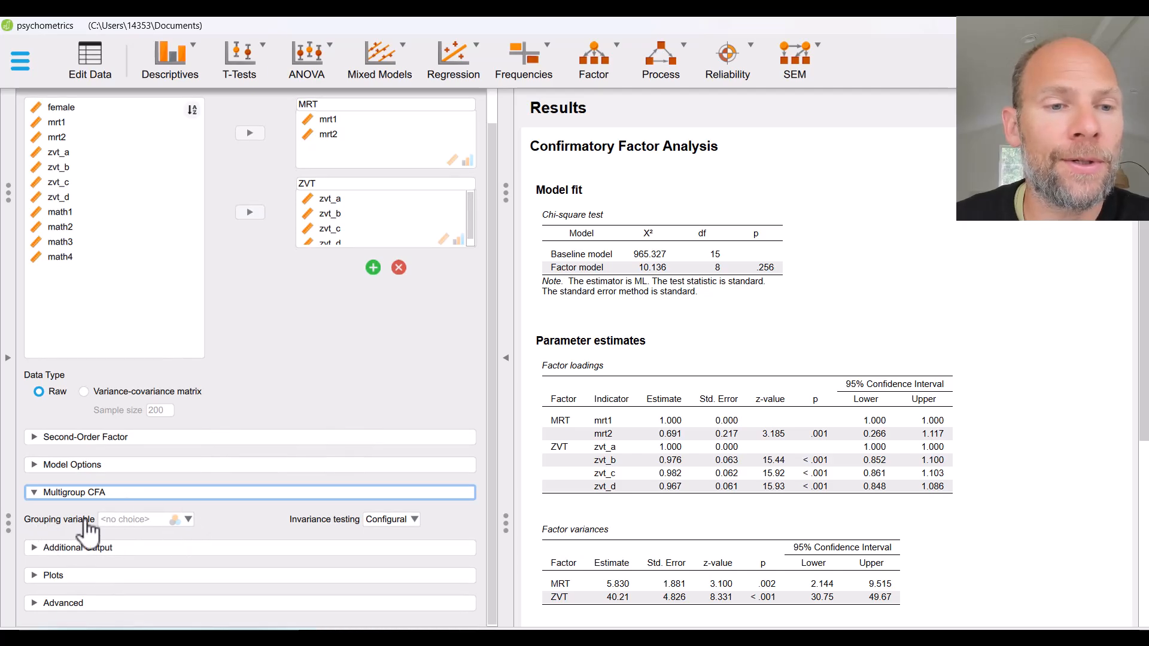
pyautogui.click(190, 520)
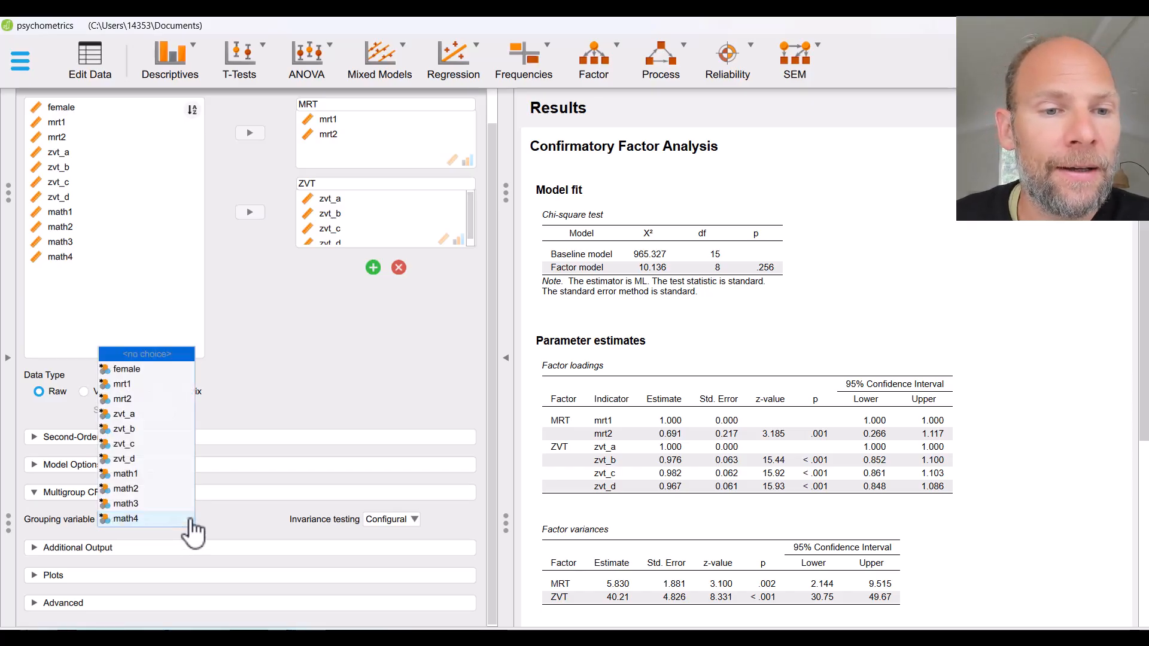
pyautogui.click(176, 369)
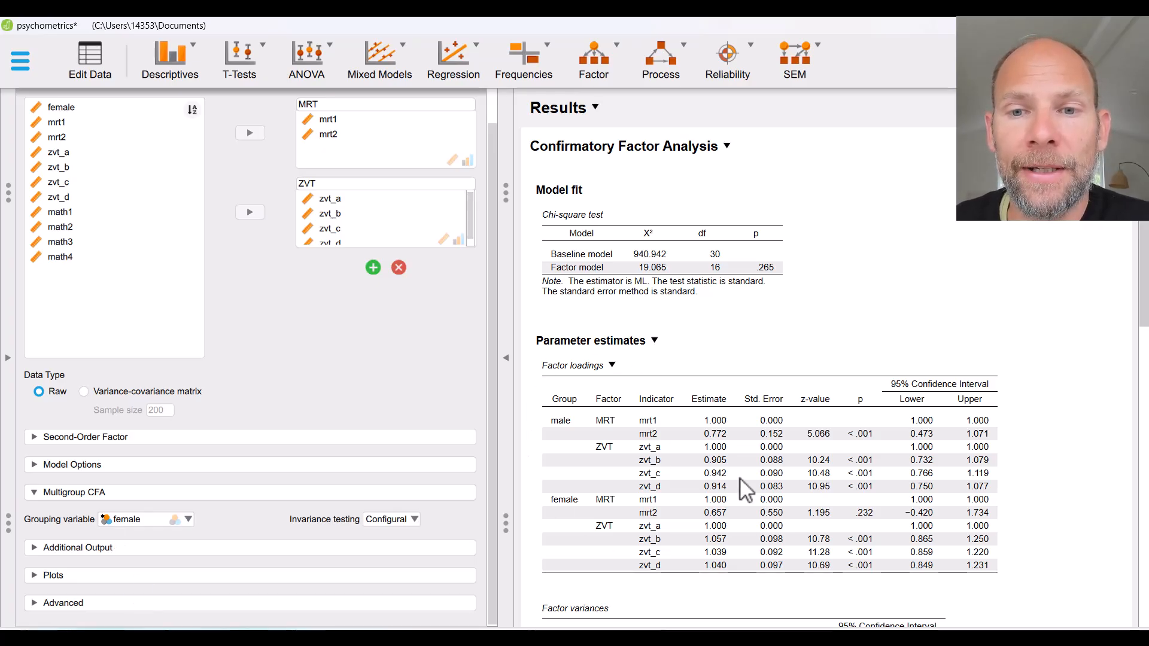
# - Examine the factor loadings, variances, covariances, residual variances and intercept tables for the male and female groups
pyautogui.scroll(-1, 739, 479)
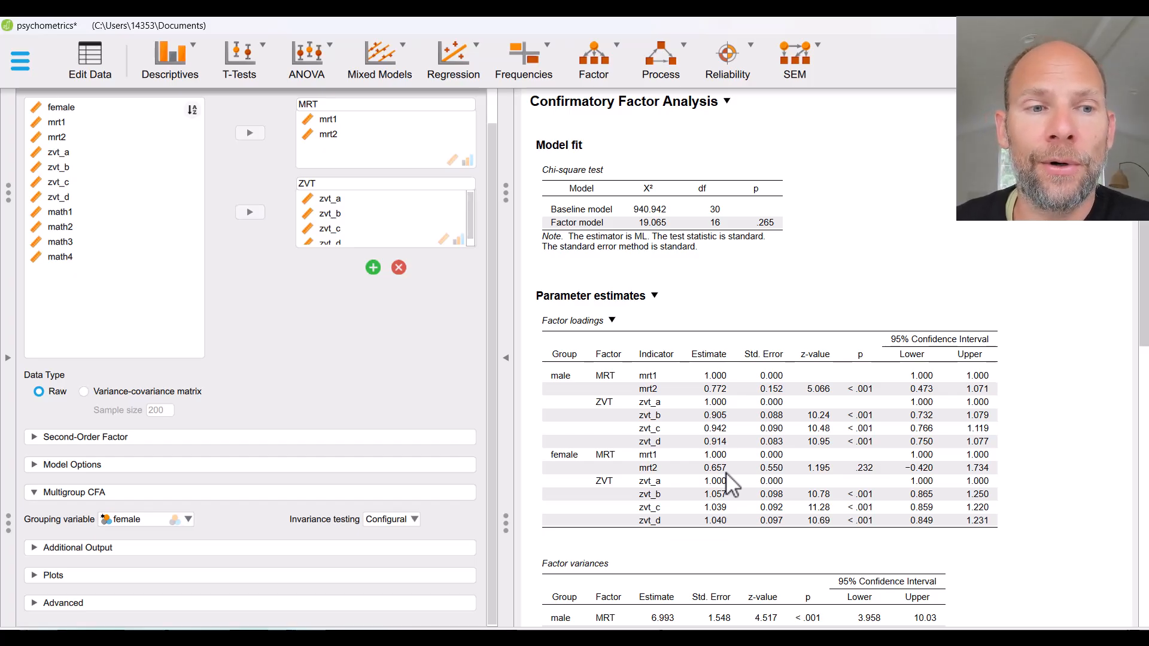
pyautogui.scroll(-3, 700, 434)
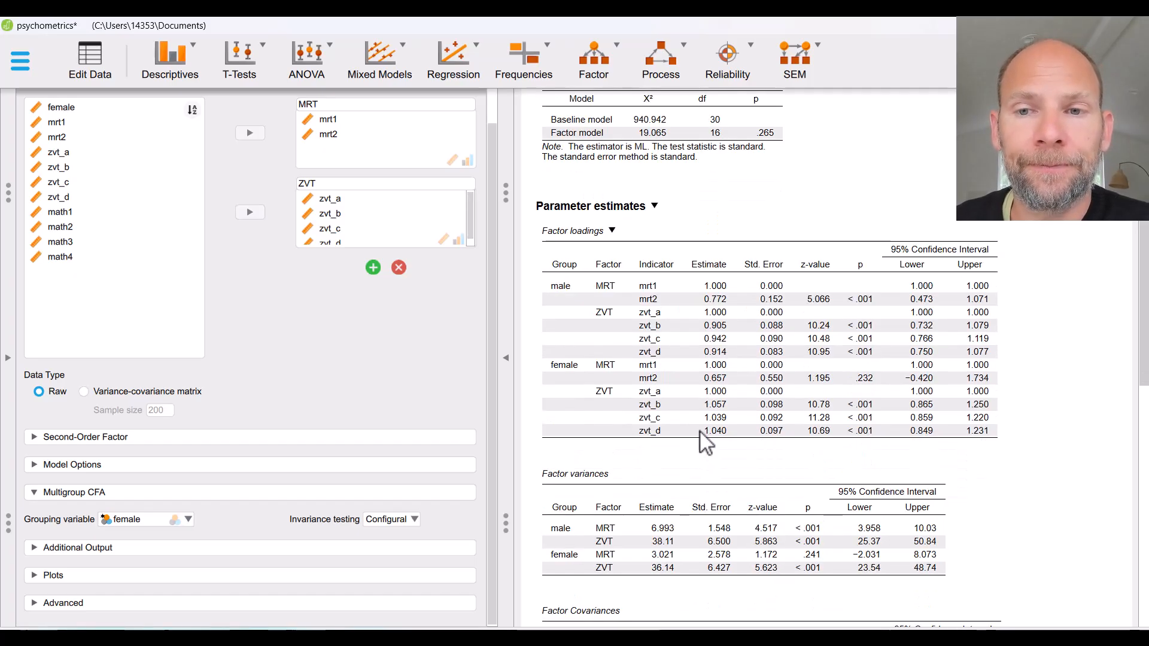
pyautogui.scroll(-4, 705, 436)
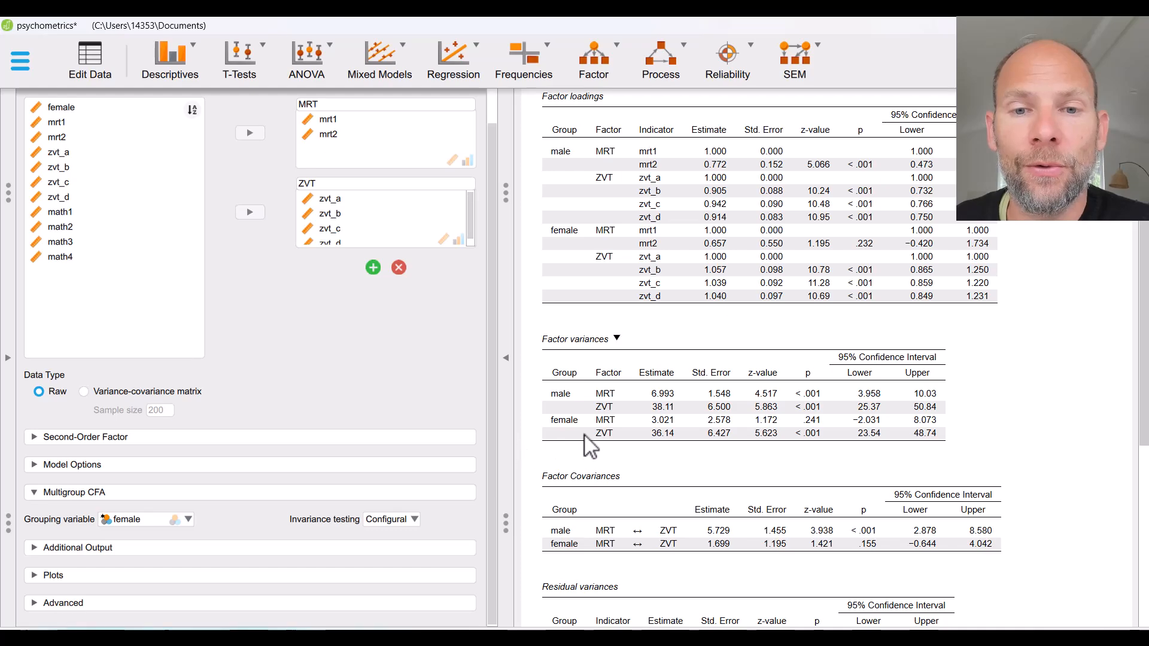
pyautogui.scroll(-3, 589, 434)
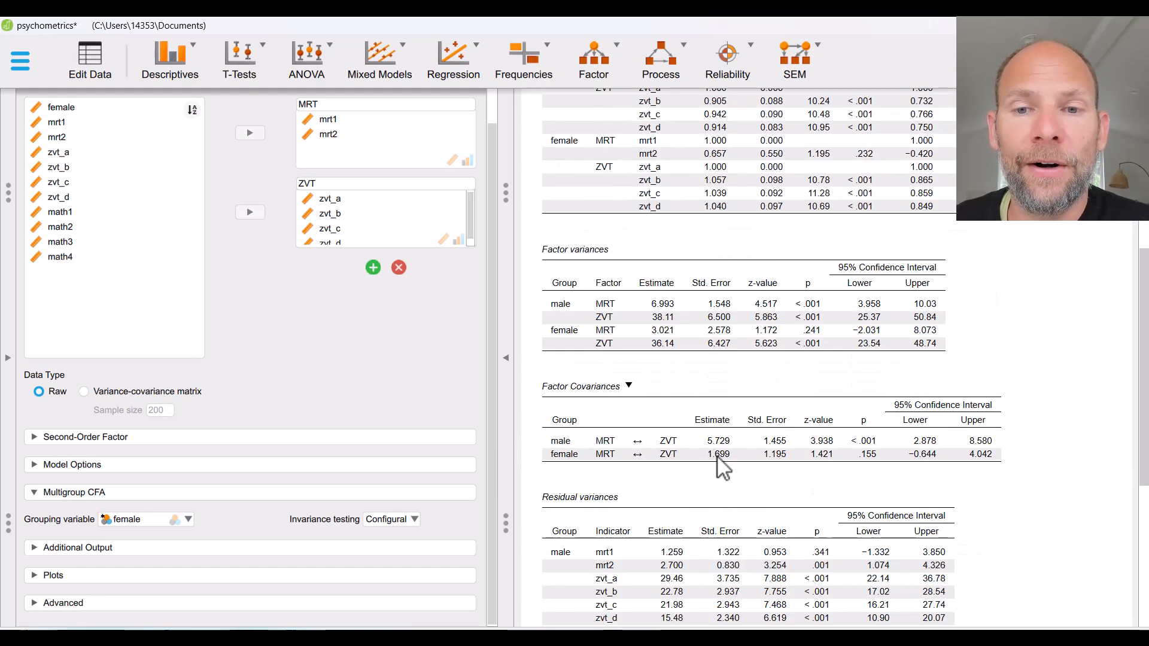
pyautogui.scroll(-3, 734, 463)
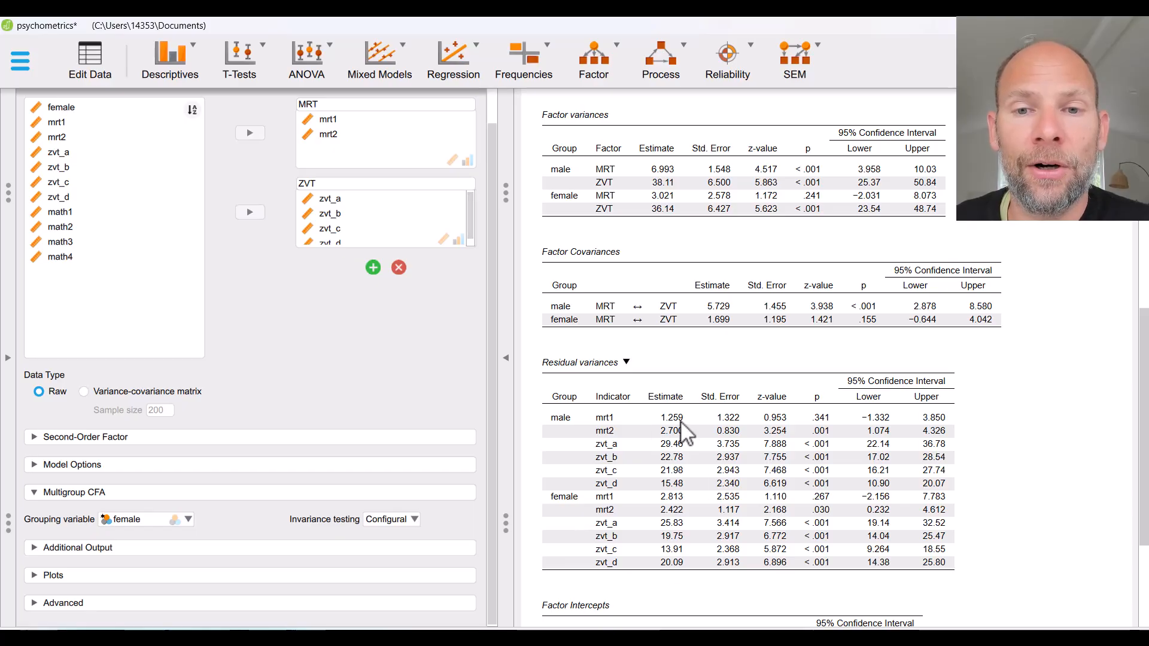
pyautogui.scroll(-4, 680, 421)
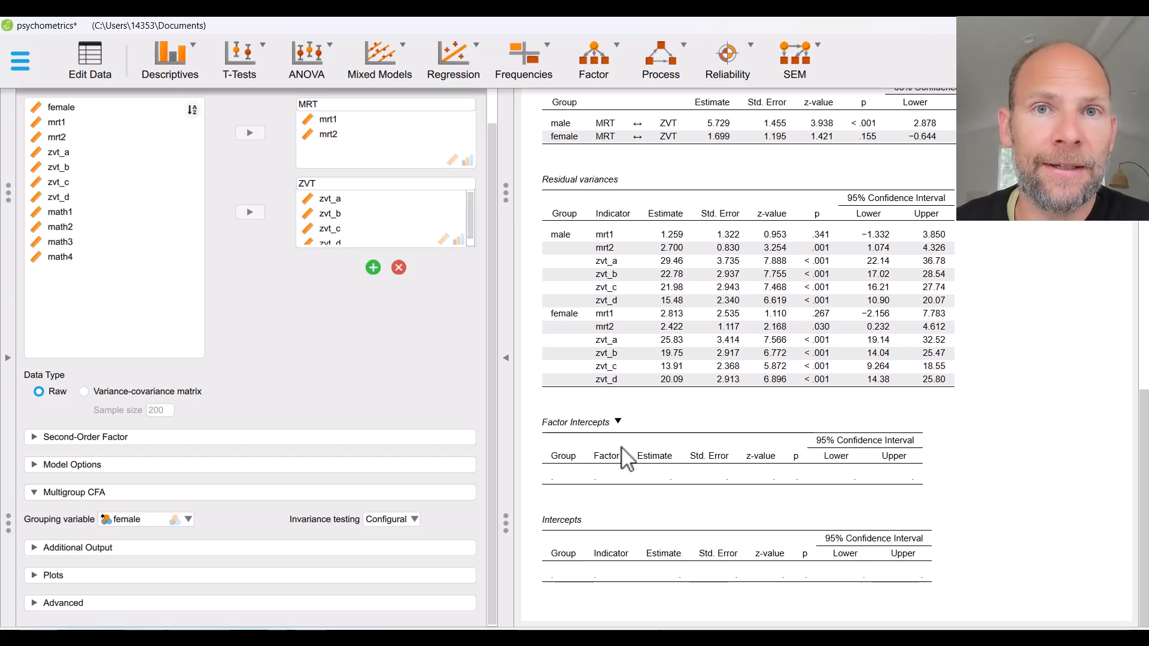
# - Include the mean structure in the model and check the resulting factor and indicator intercepts for both groups
pyautogui.click(71, 466)
pyautogui.scroll(-3, 70, 473)
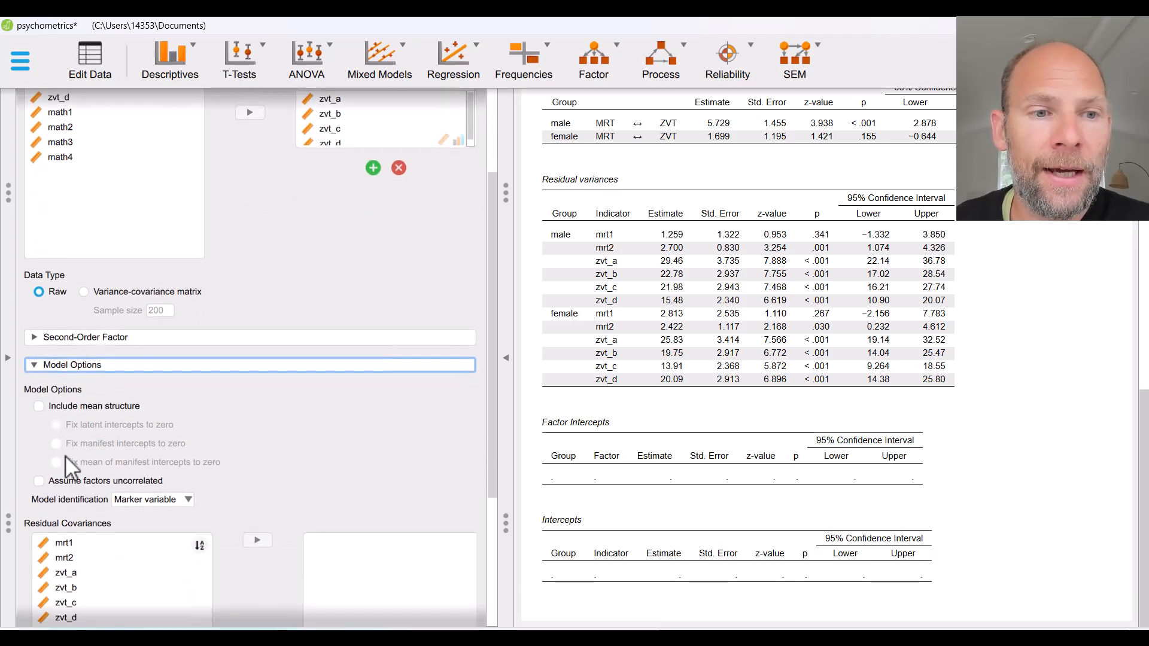
pyautogui.click(38, 407)
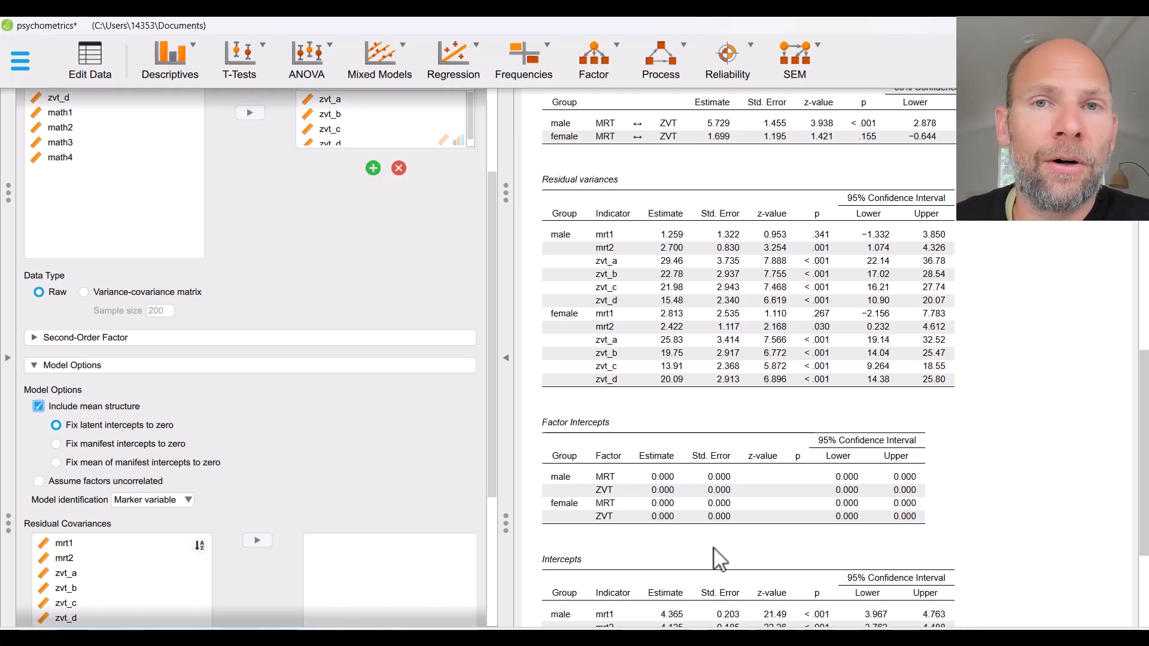
pyautogui.scroll(-3, 667, 457)
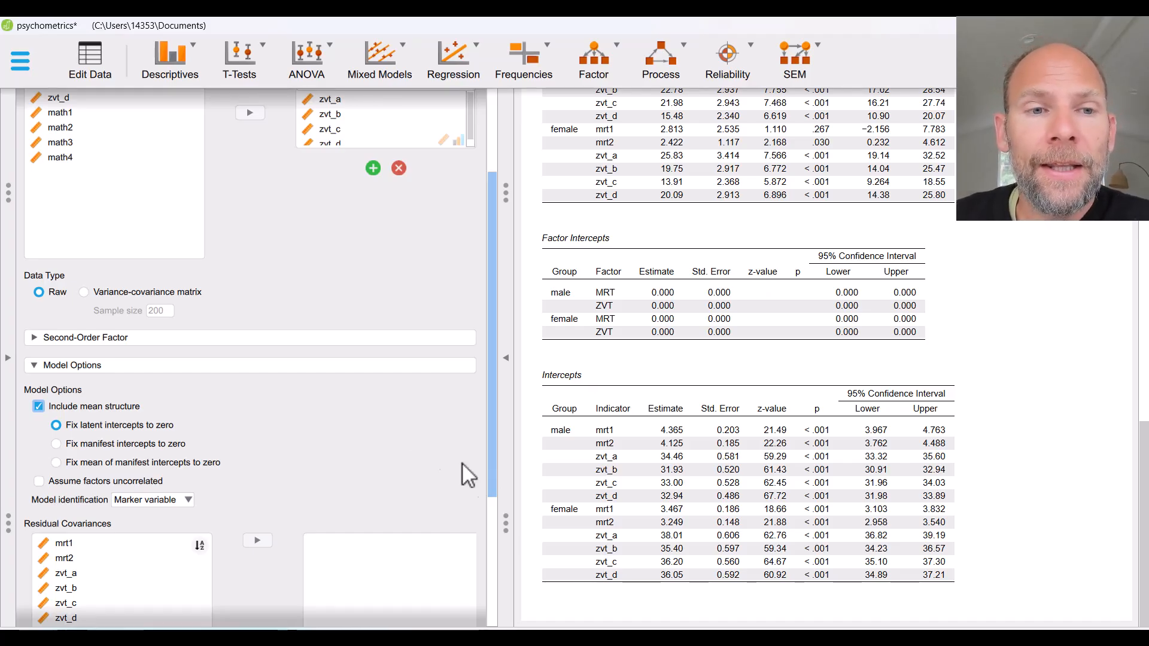
# - Set the multigroup invariance testing level to Metric
pyautogui.scroll(-4, 339, 412)
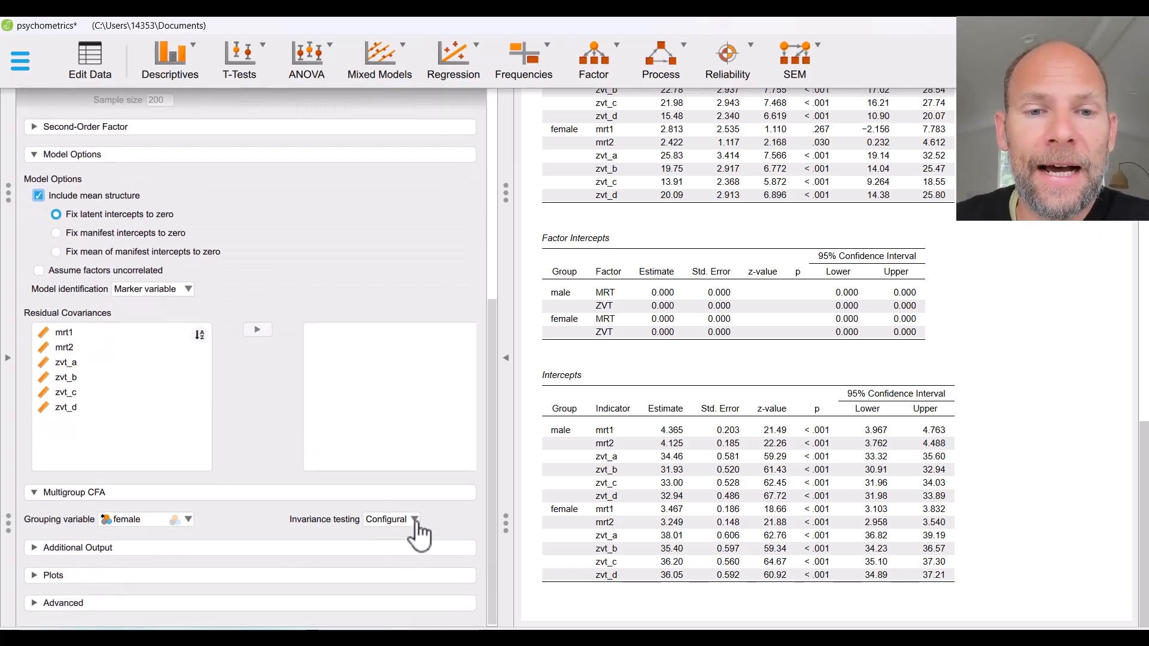
pyautogui.click(416, 522)
pyautogui.click(417, 521)
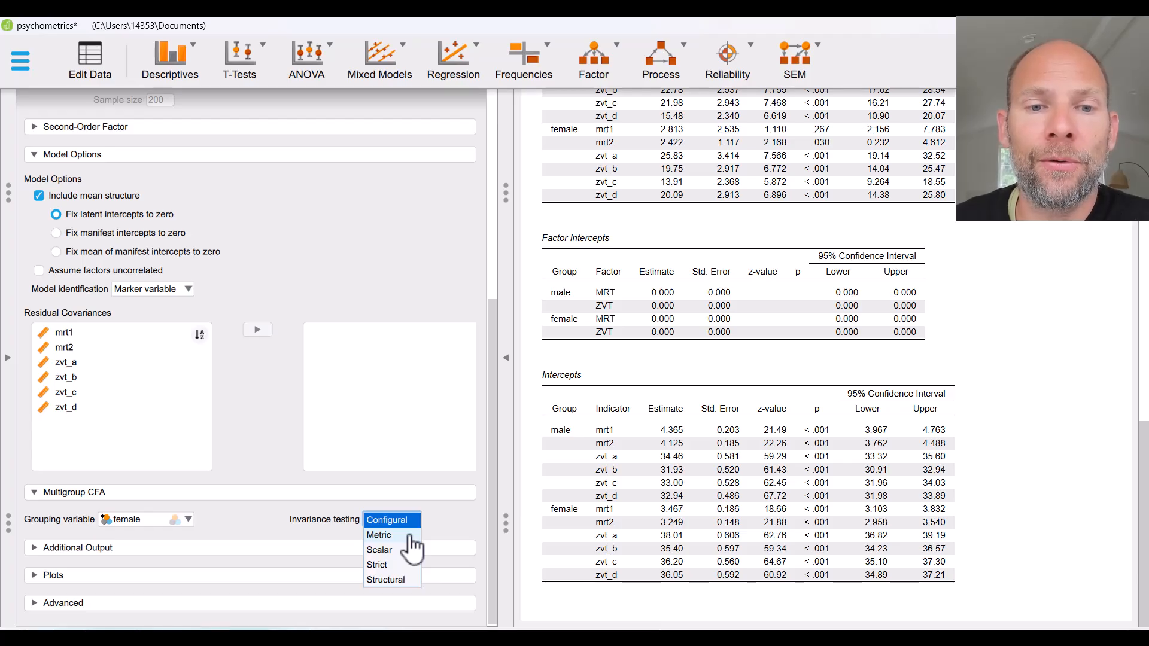
pyautogui.click(409, 536)
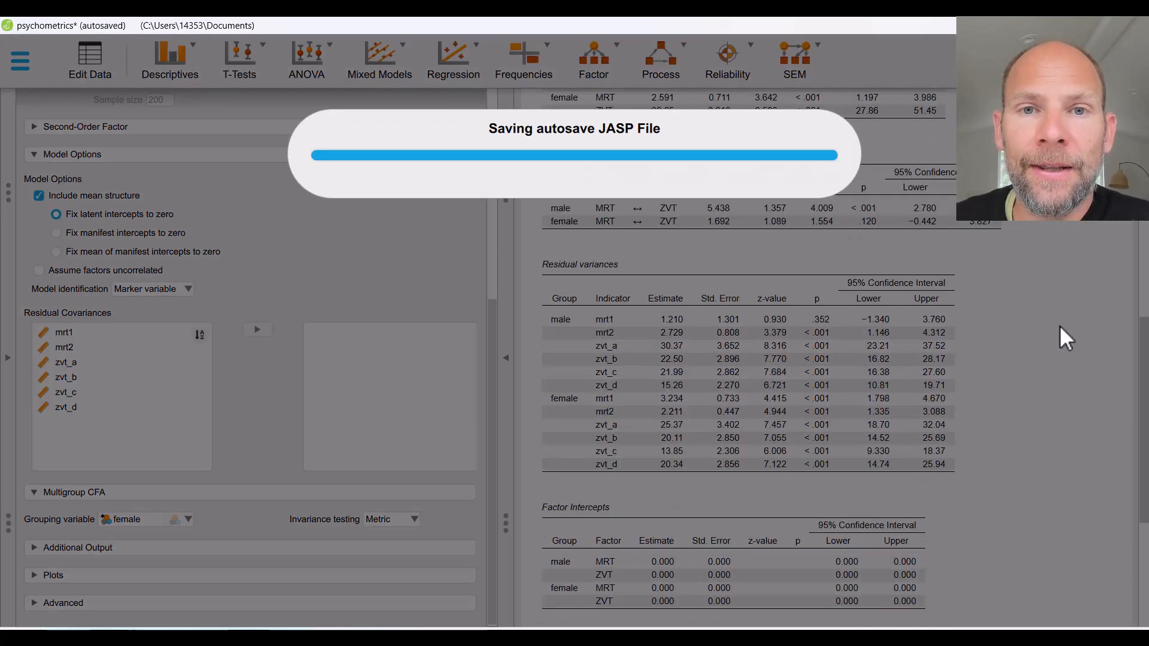
# - Review the metric model's fit and factor loadings, and set the invariance testing level to Scalar
pyautogui.scroll(8, 1060, 326)
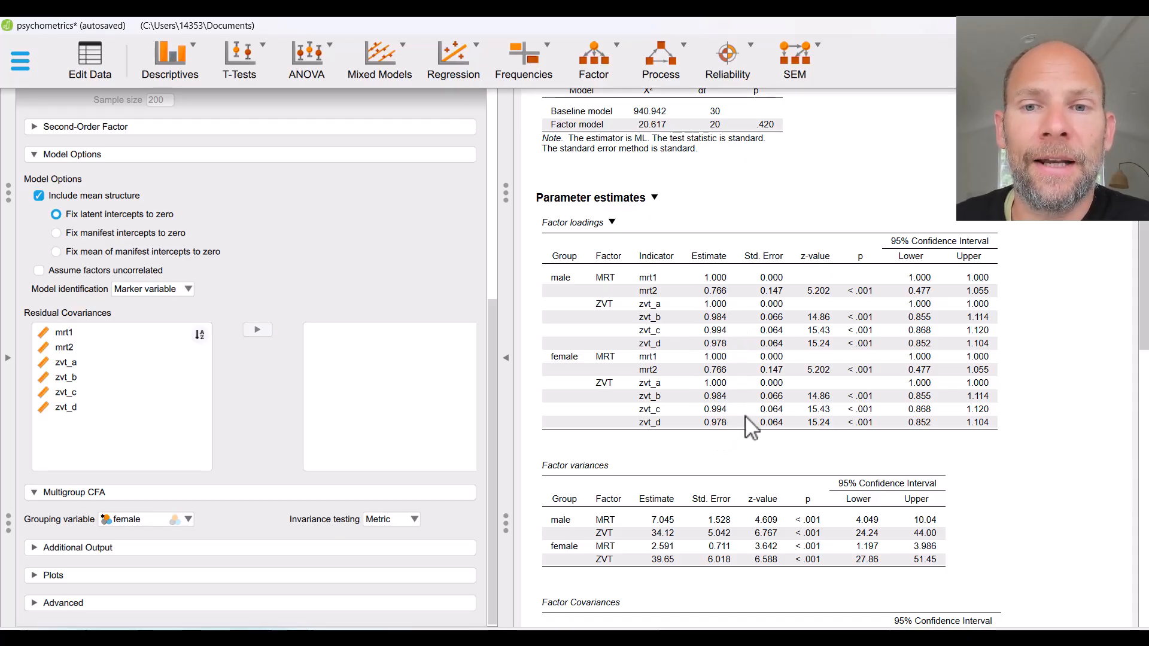
pyautogui.scroll(1, 741, 263)
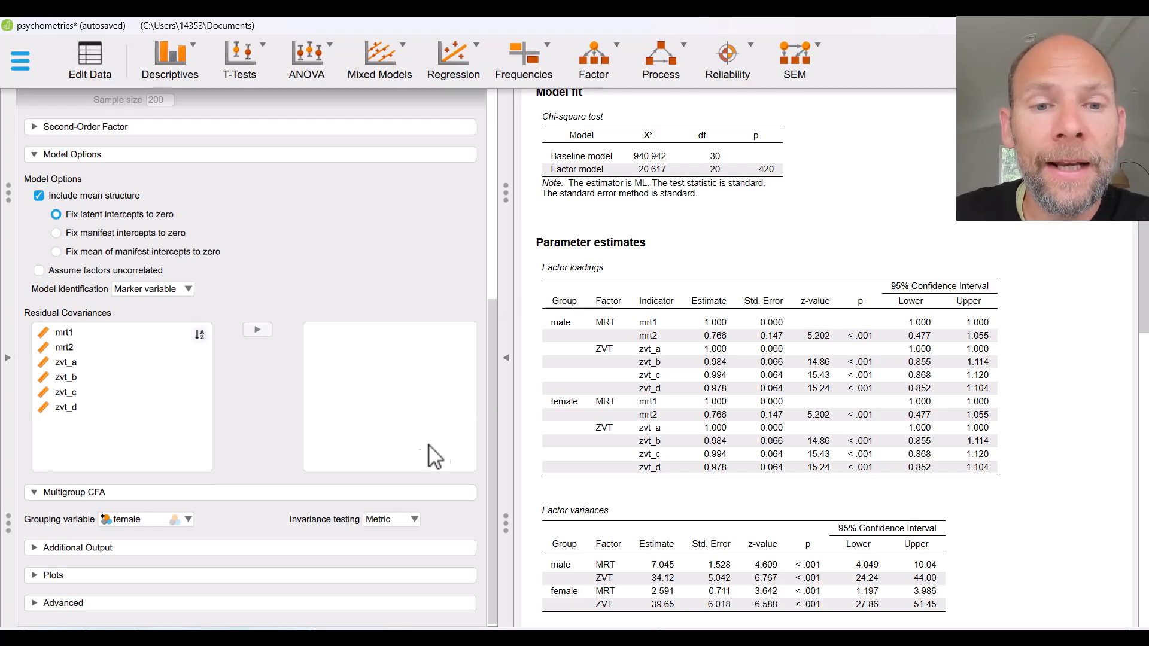
pyautogui.click(414, 521)
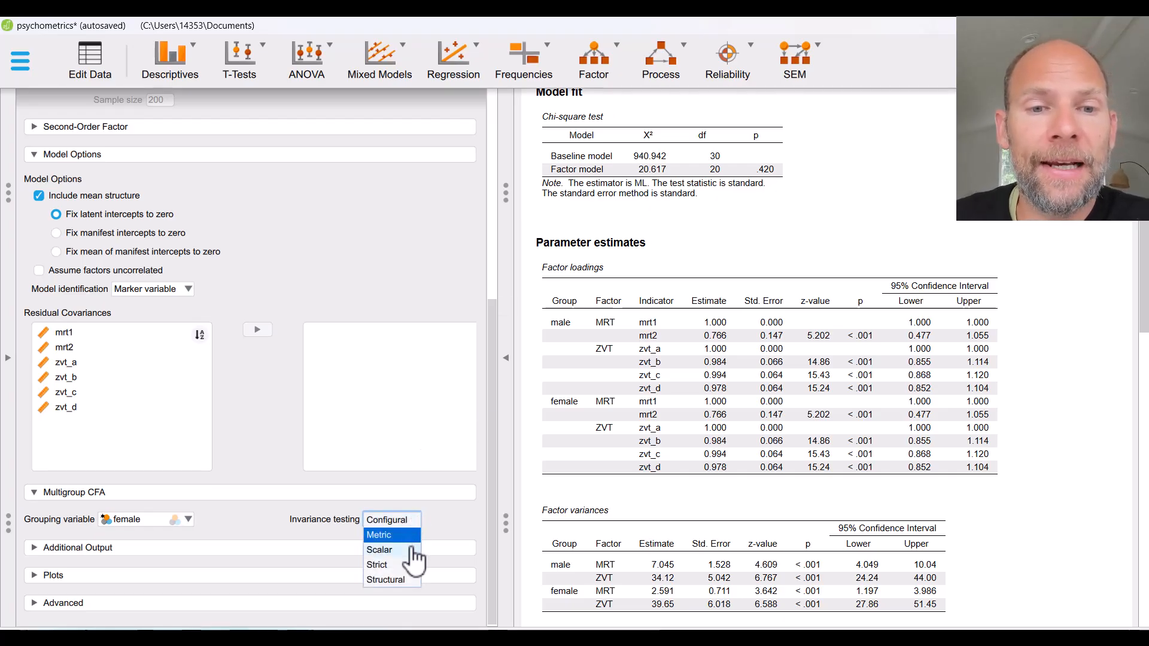
pyautogui.click(413, 550)
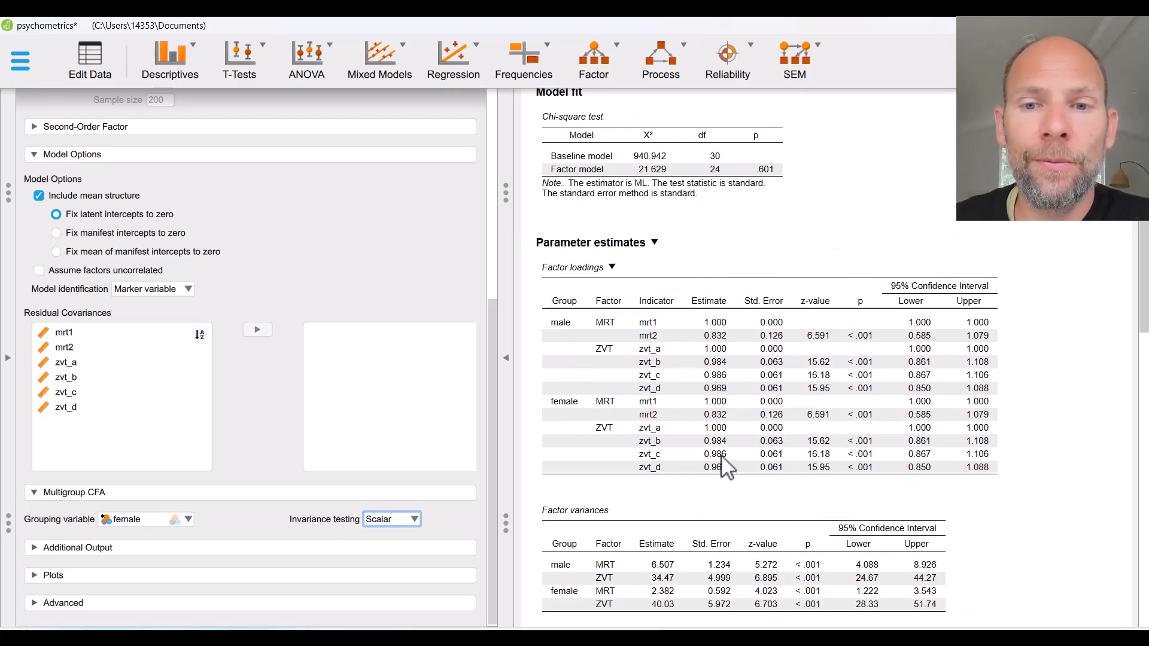
# - Review the scalar model's variances, covariances and intercepts for both groups, and set the invariance testing level to Strict
pyautogui.scroll(-10, 724, 398)
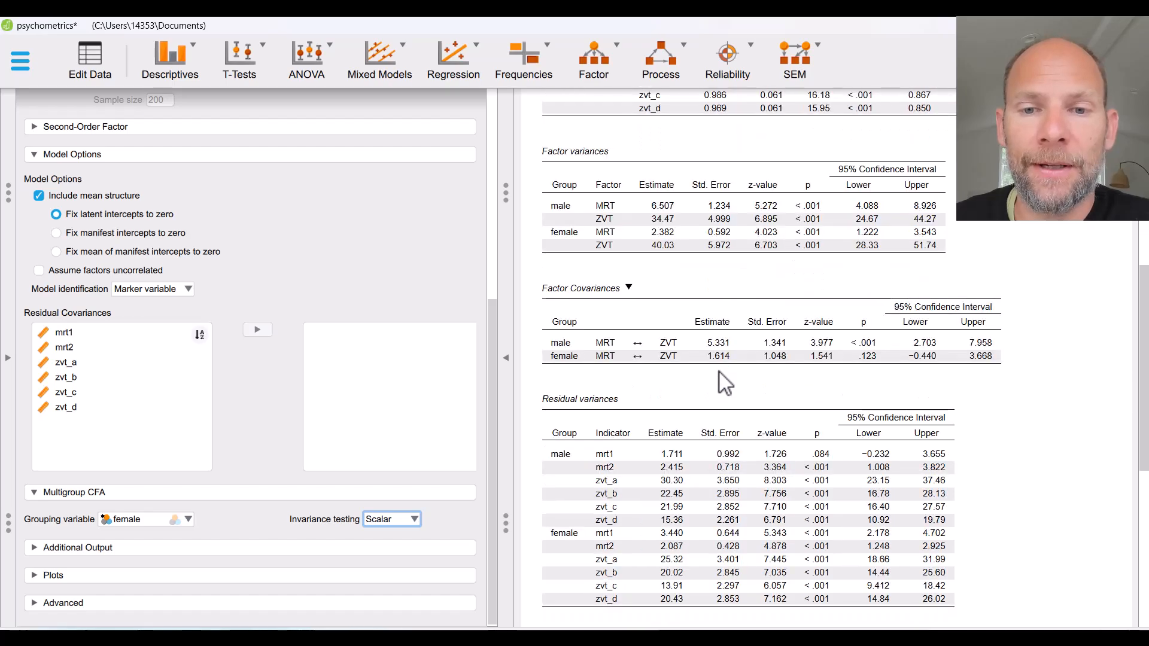
pyautogui.scroll(-5, 720, 374)
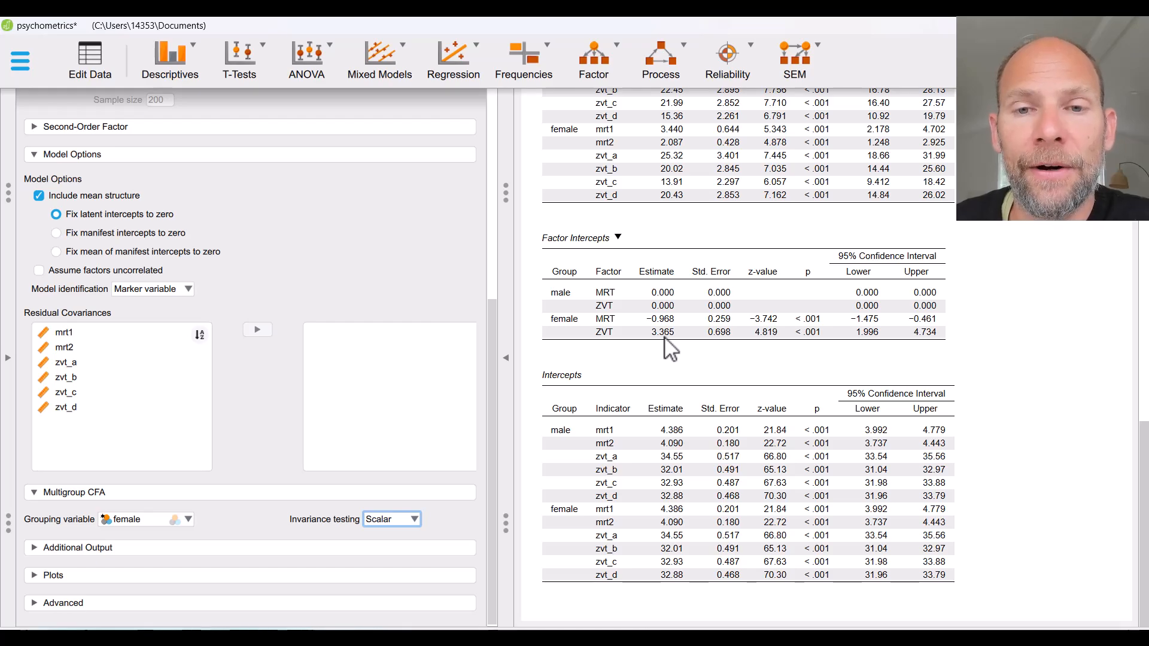
pyautogui.click(413, 534)
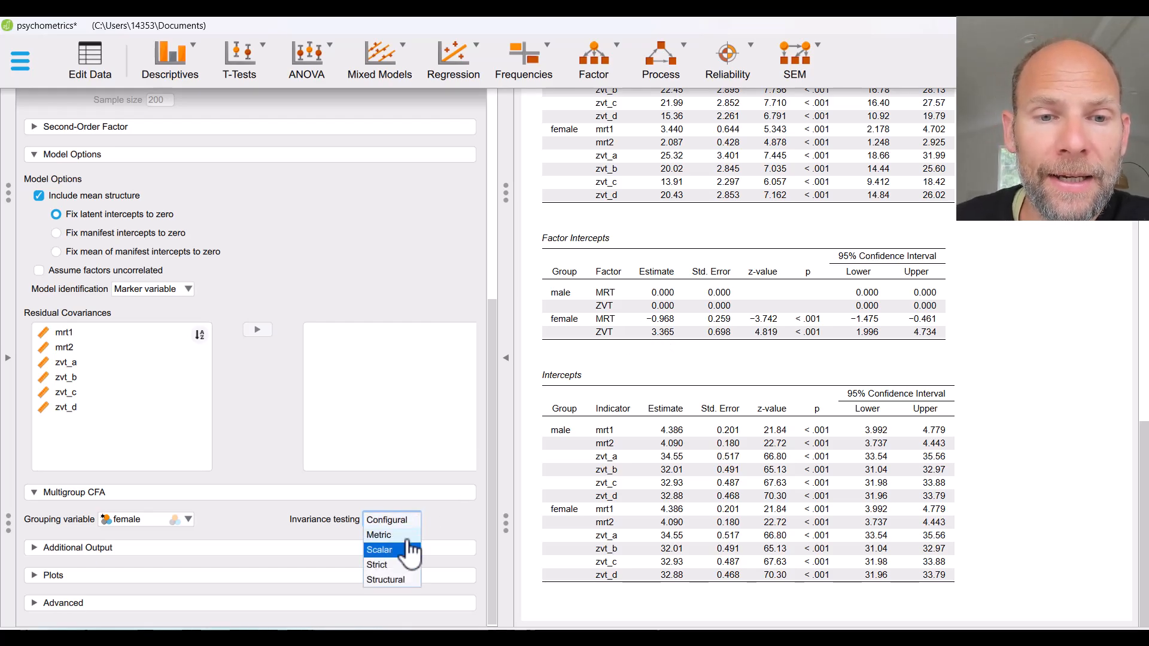
pyautogui.click(405, 565)
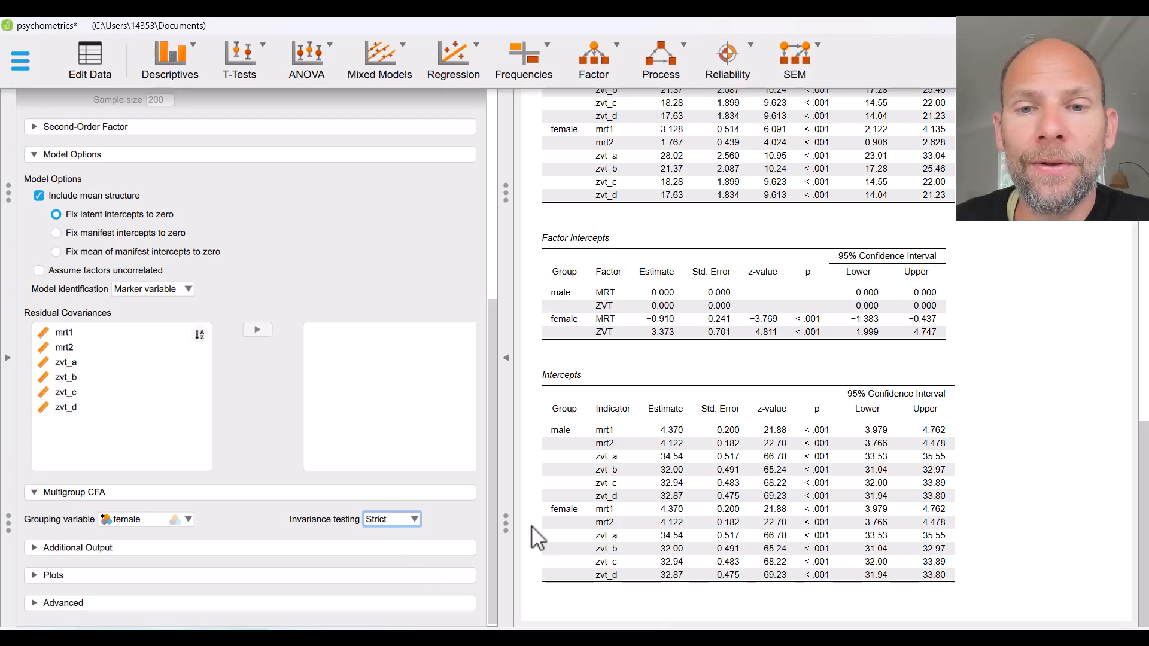
# - Examine the strict model's chi-square fit, factor loadings, residual variances, factor intercepts and indicator intercepts across the male and female groups
pyautogui.scroll(9, 906, 404)
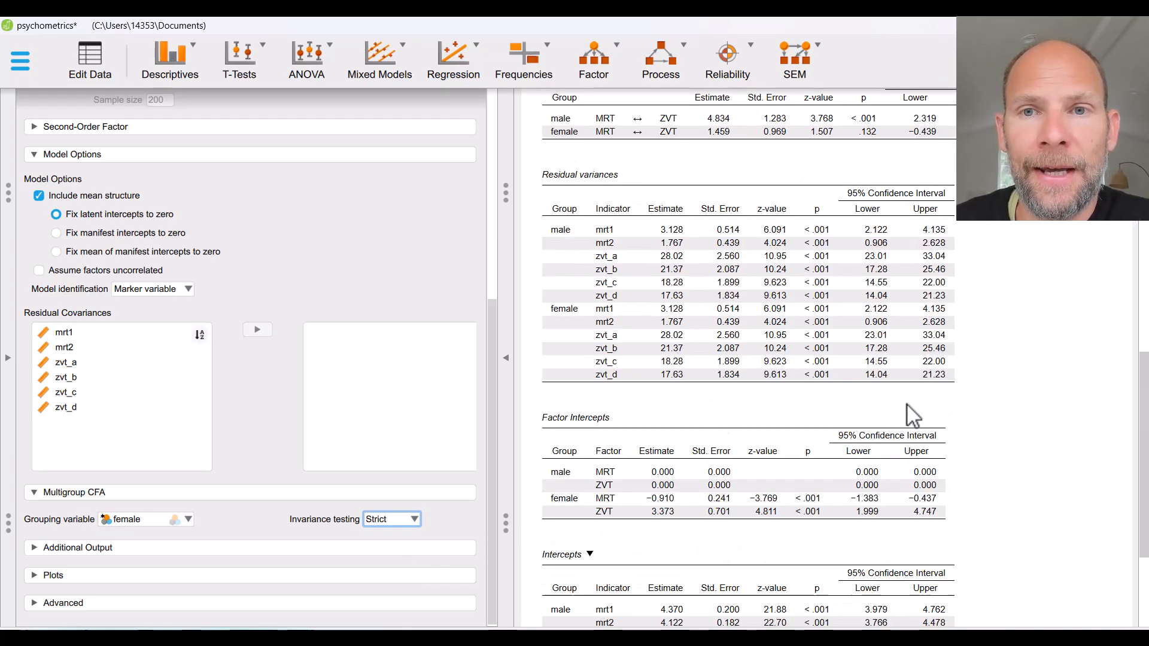
pyautogui.scroll(5, 907, 404)
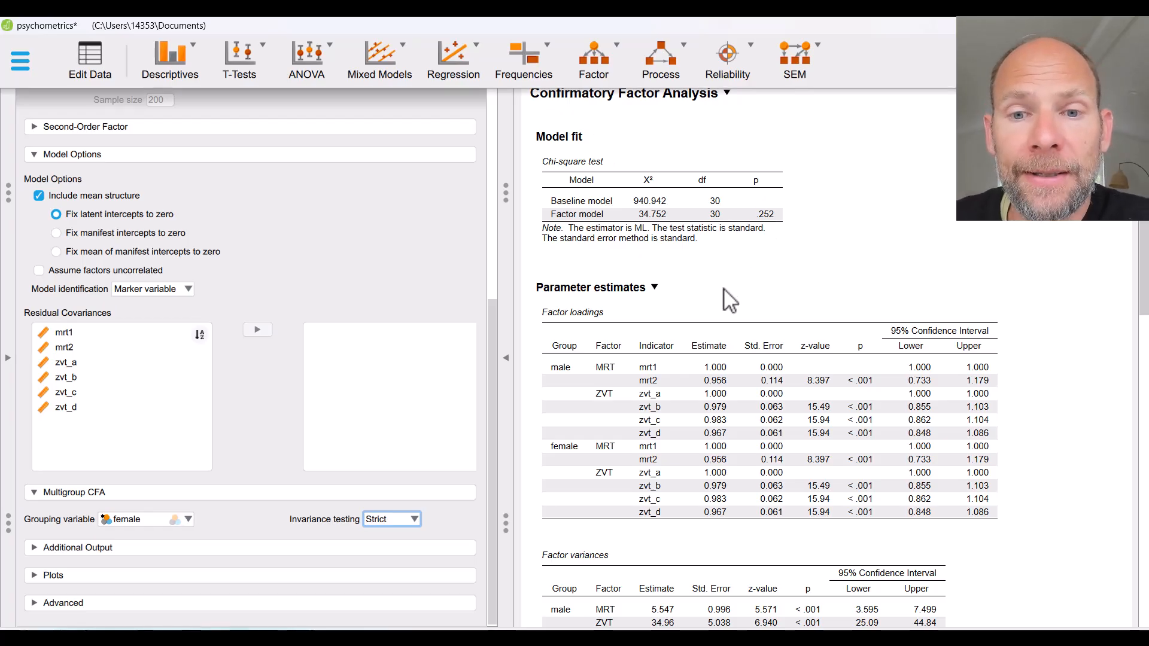
pyautogui.scroll(-1, 723, 289)
pyautogui.scroll(-11, 713, 274)
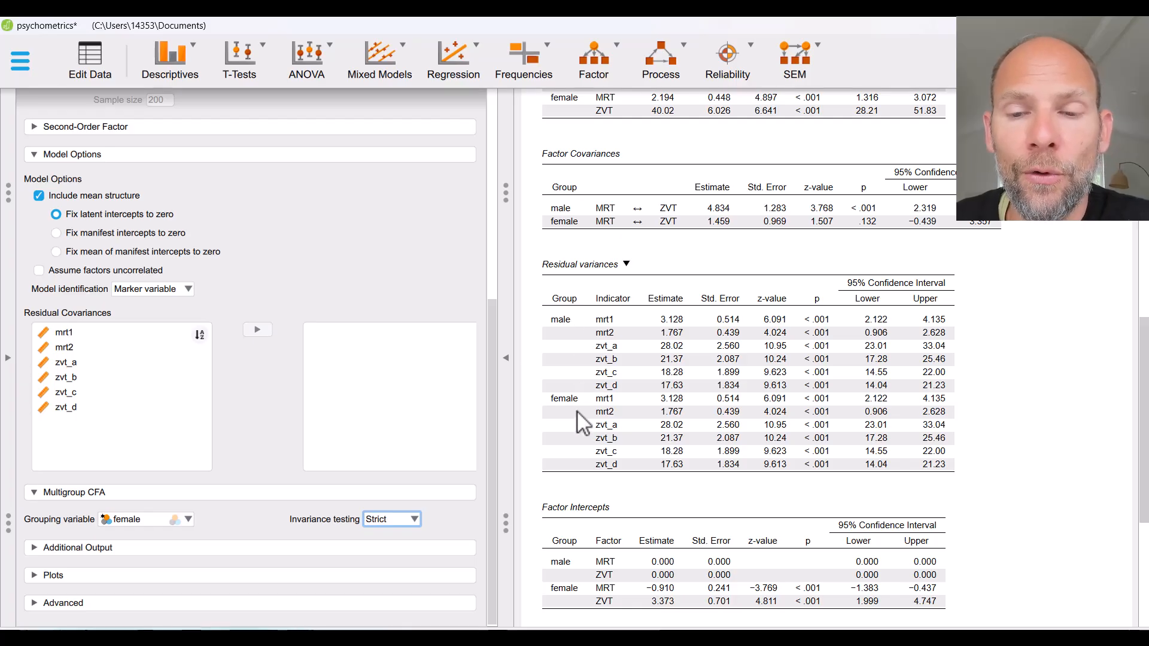
pyautogui.scroll(-3, 658, 263)
pyautogui.scroll(-6, 658, 263)
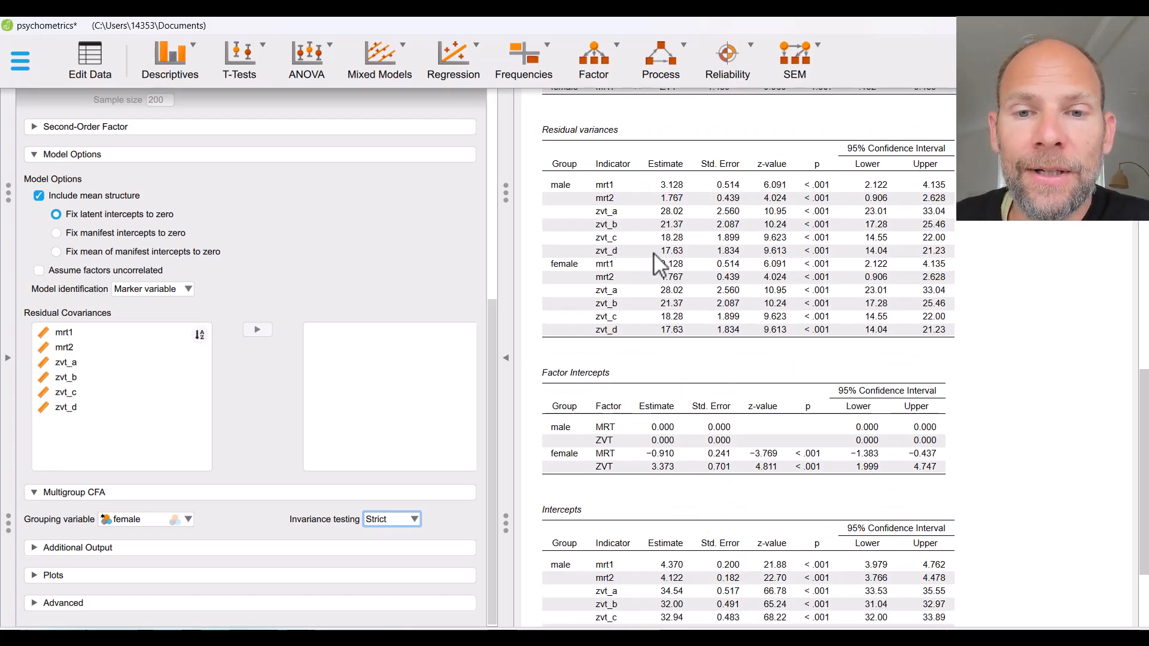
pyautogui.scroll(19, 655, 263)
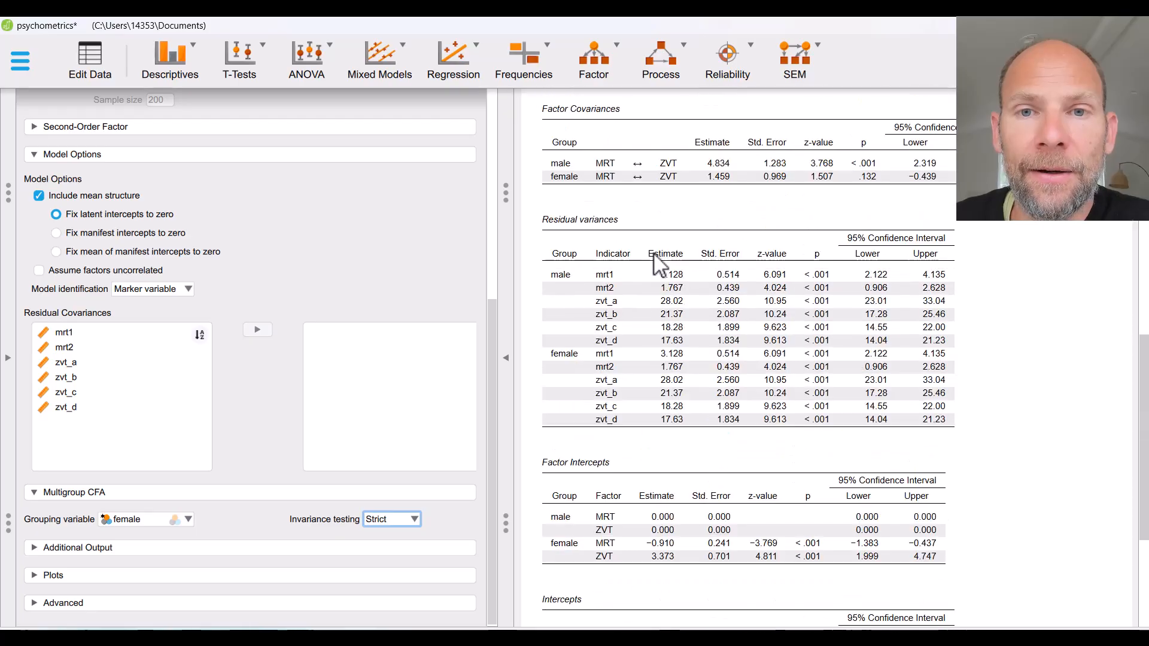
pyautogui.scroll(9, 654, 253)
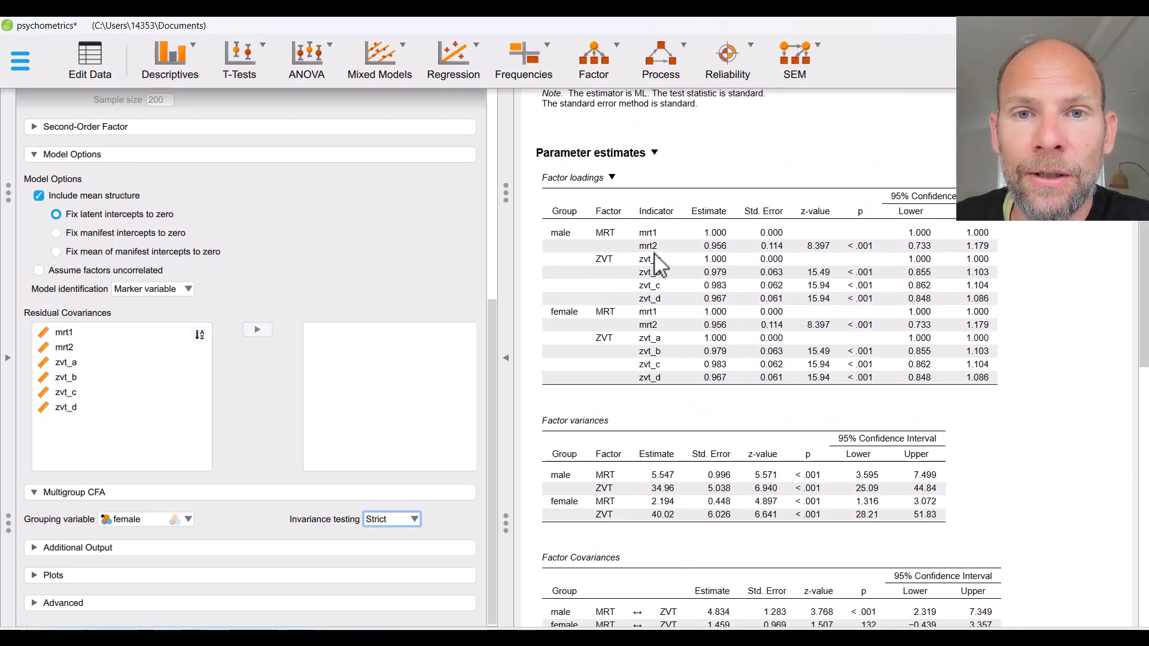
pyautogui.scroll(-13, 656, 246)
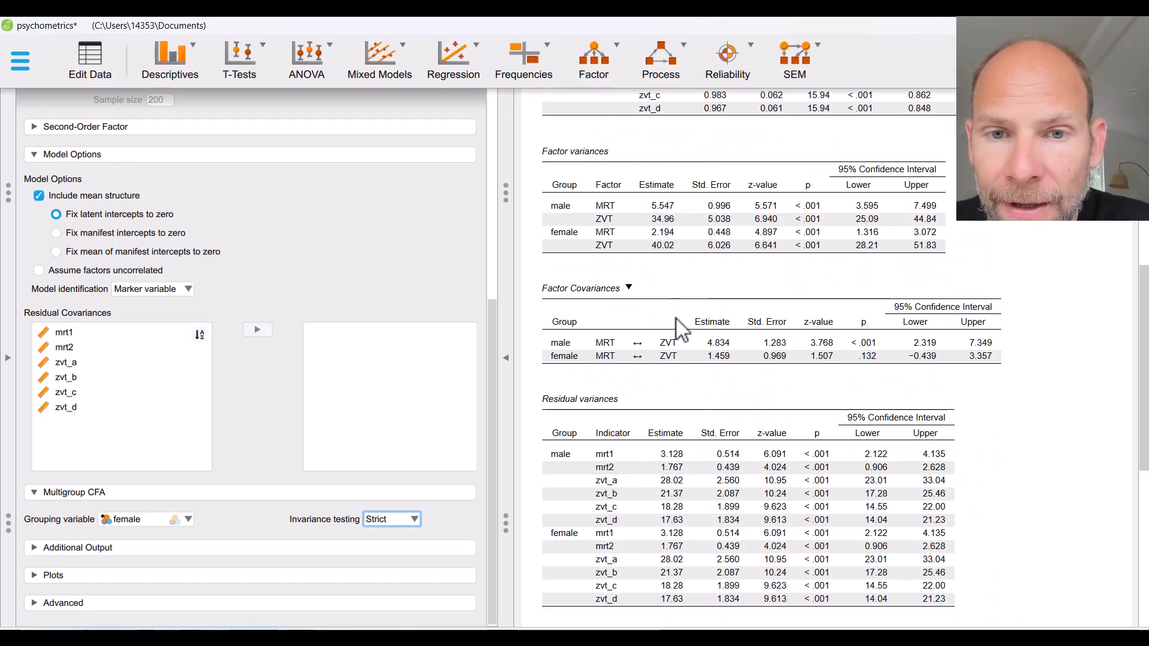
pyautogui.scroll(-9, 676, 341)
pyautogui.scroll(-3, 658, 338)
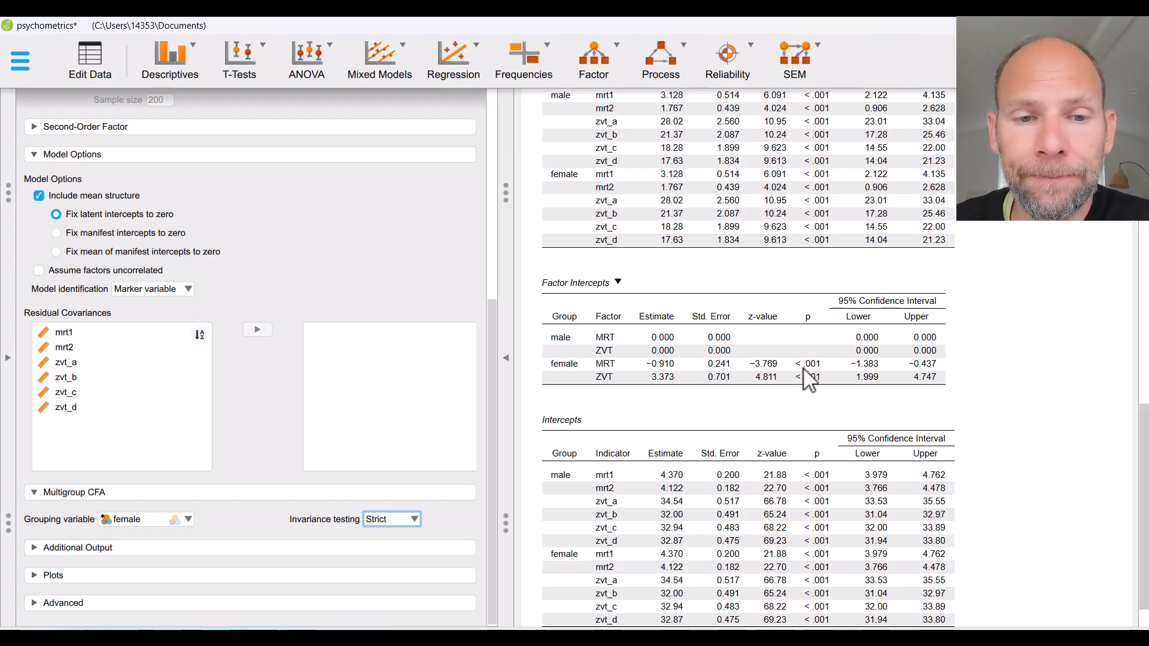
# - Set the invariance testing level to Structural and check the model's factor variances, covariances, intercepts and chi-square fit
pyautogui.click(417, 522)
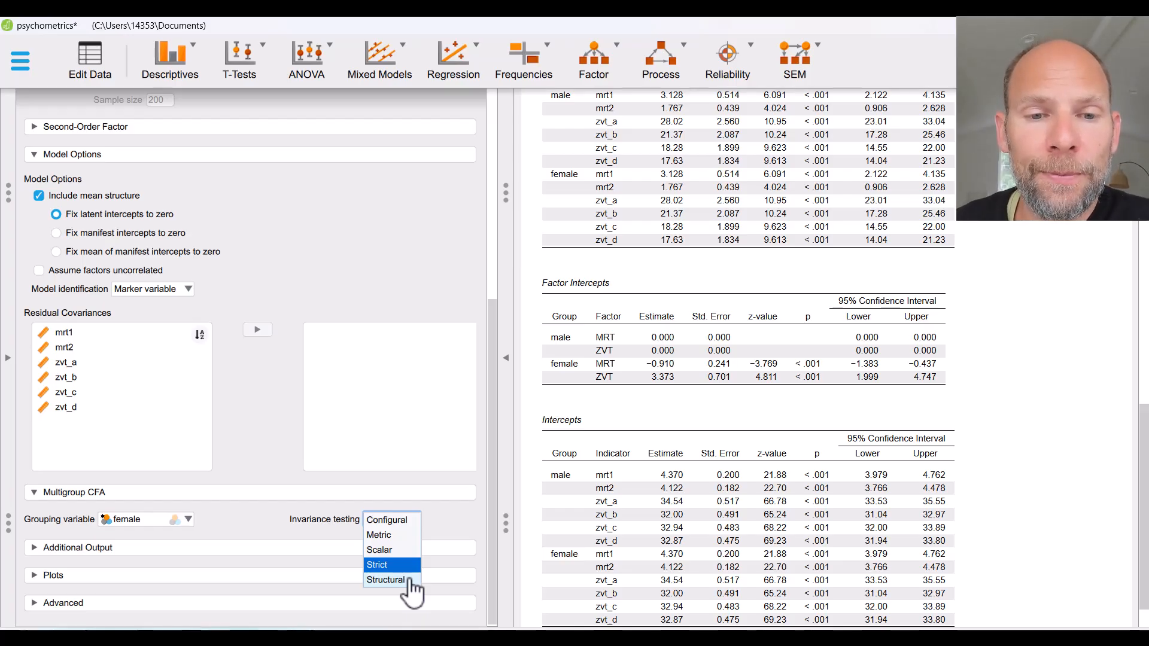
pyautogui.click(385, 580)
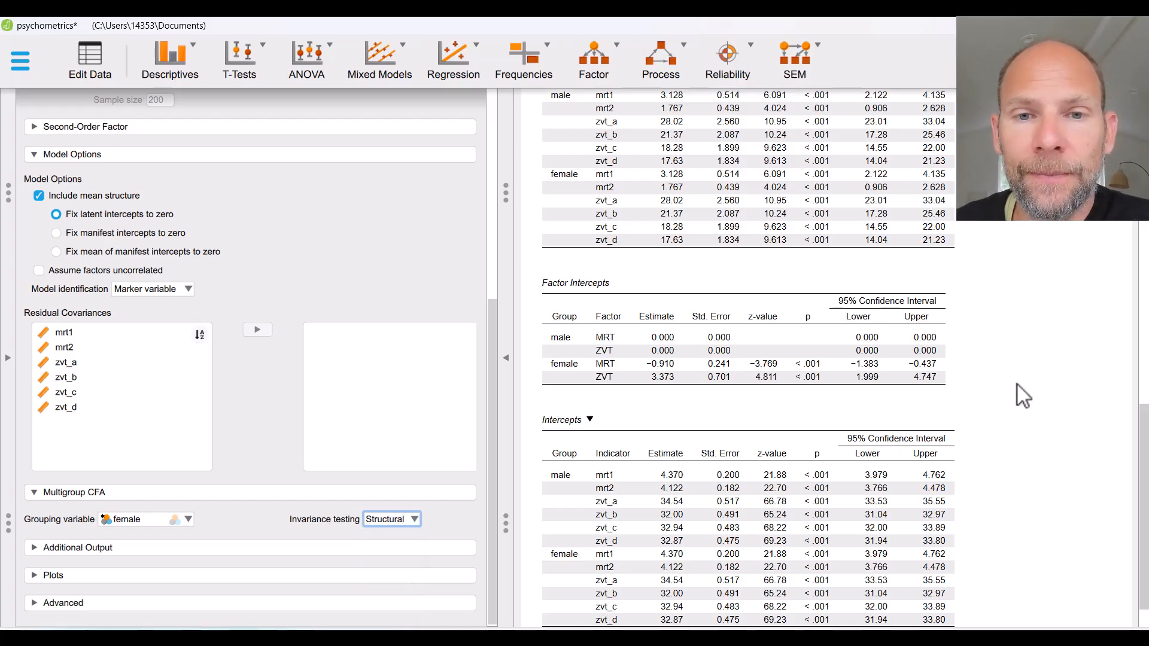
pyautogui.scroll(-1, 1017, 383)
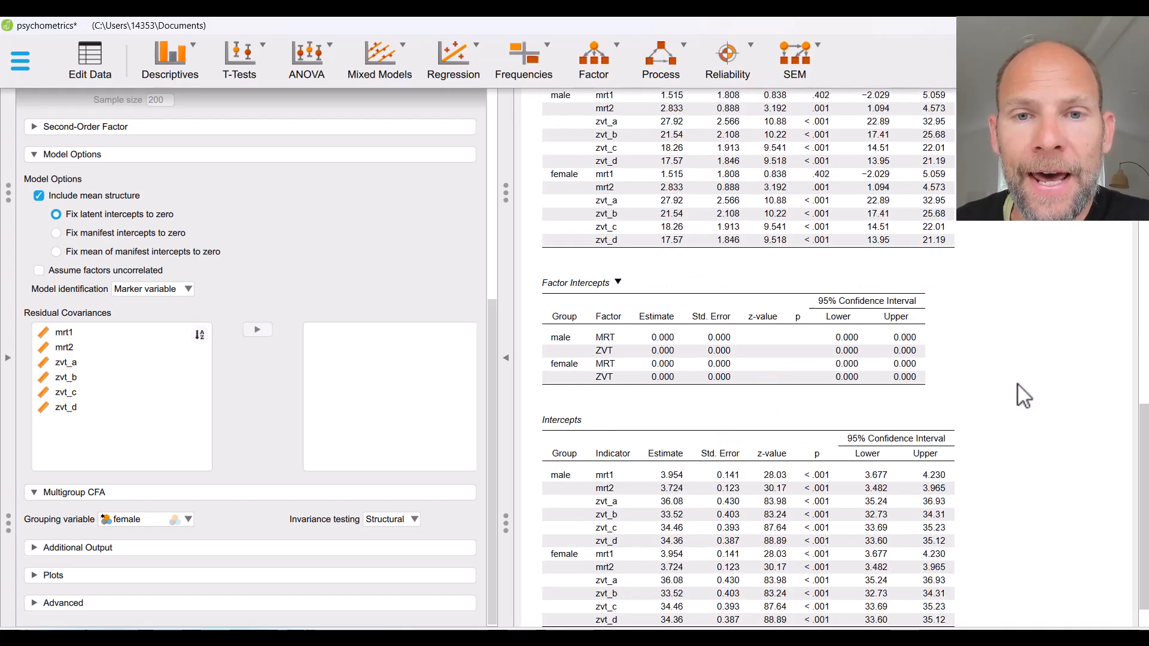
pyautogui.scroll(10, 1017, 383)
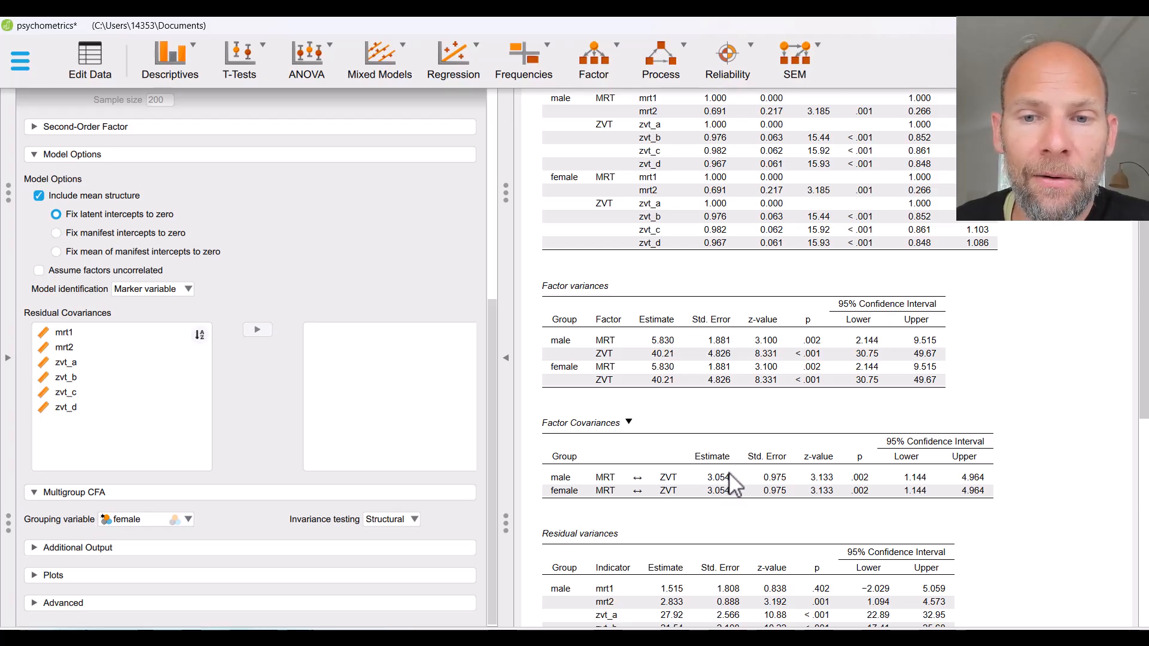
pyautogui.scroll(-9, 703, 437)
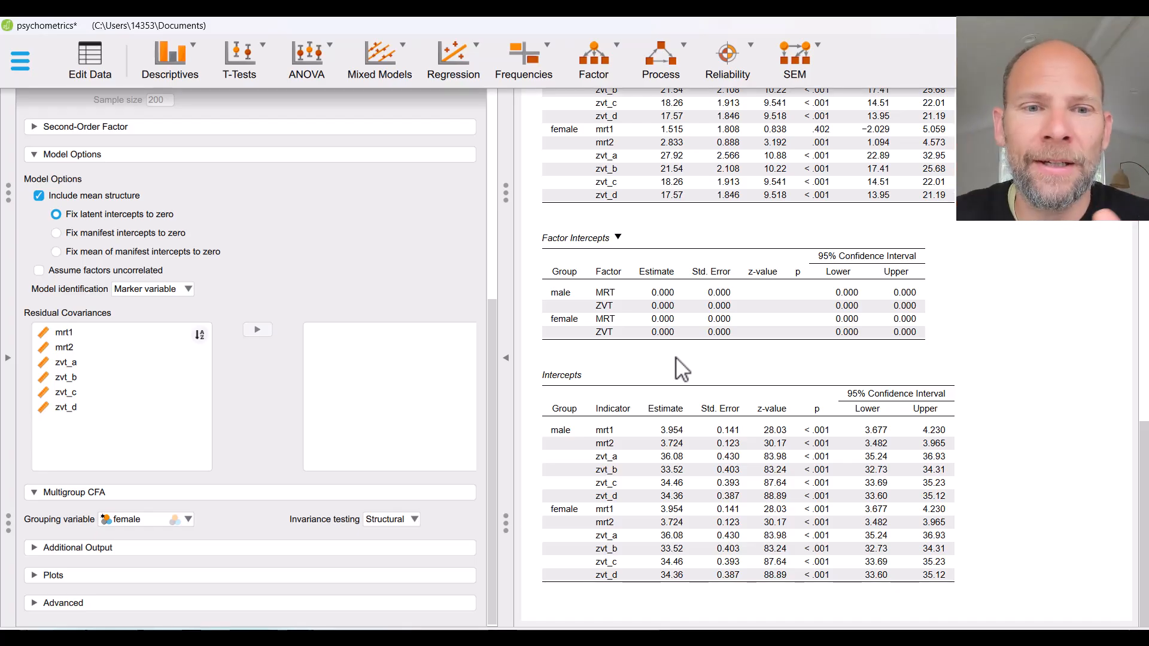
pyautogui.scroll(4, 762, 316)
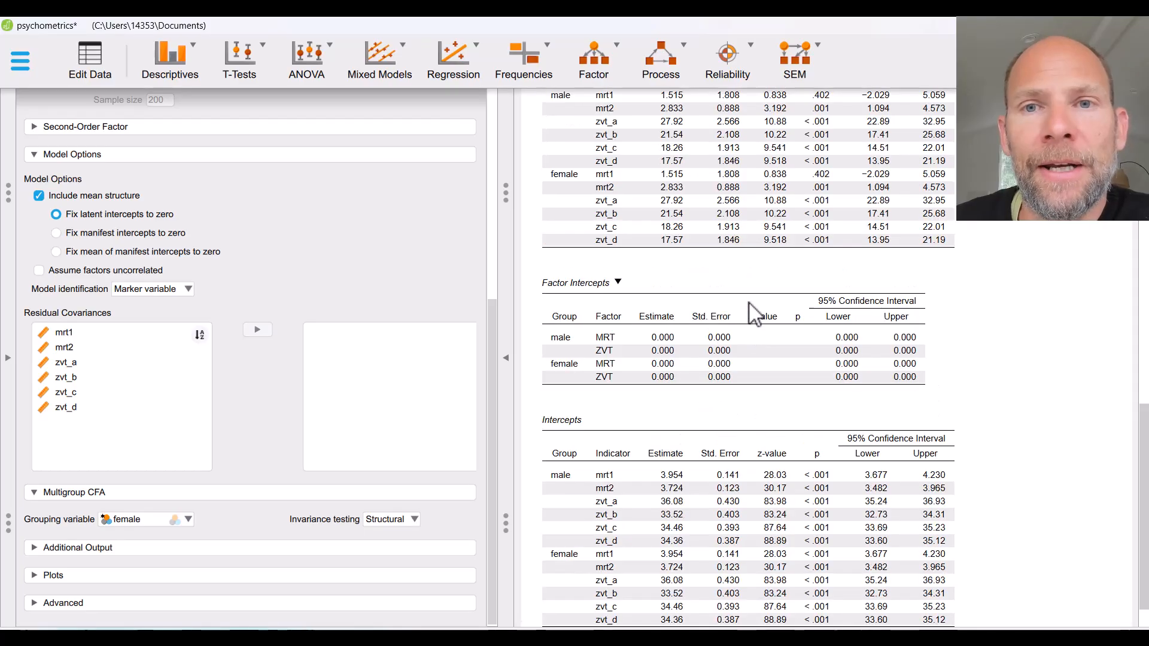
pyautogui.scroll(12, 763, 311)
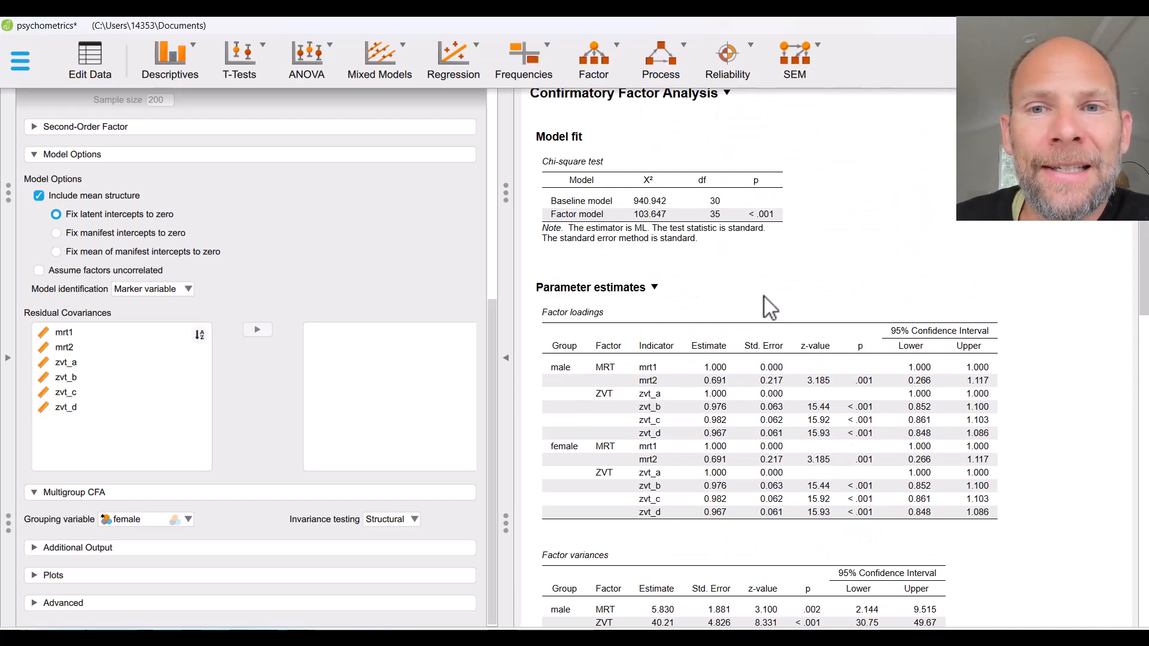